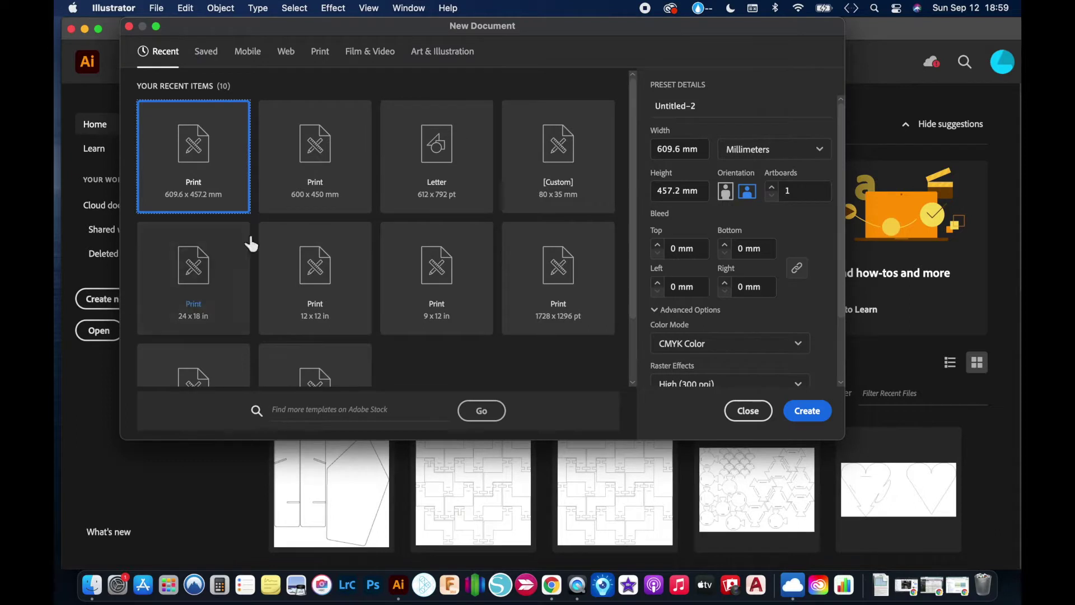
- Create a landscape print document 24 in wide and 18 in high with one artboard
{"action": "left_click", "coordinate": [668, 147]}
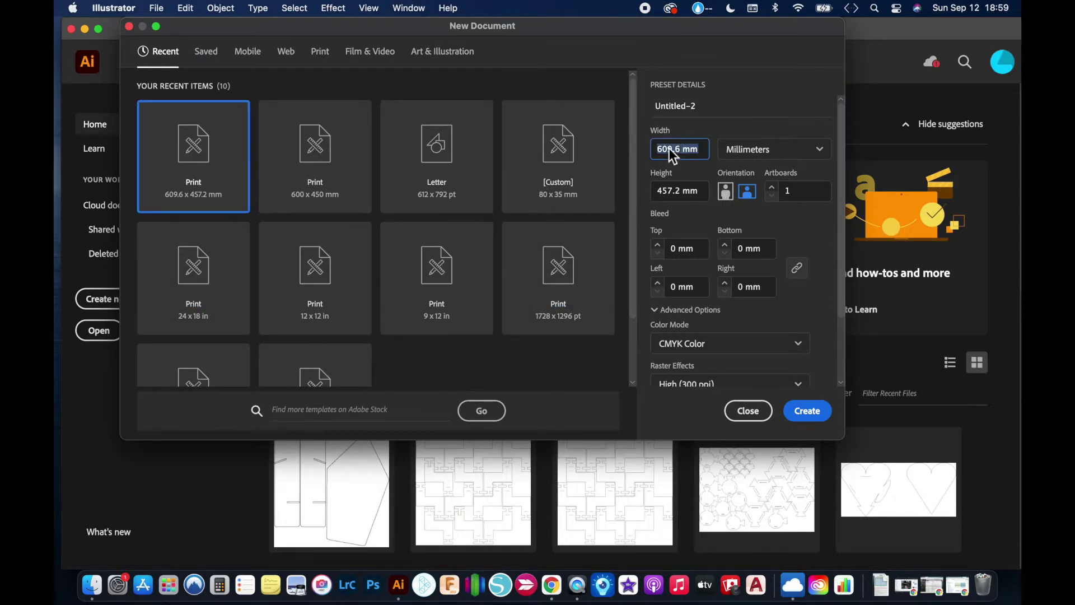
{"action": "type", "text": "24in"}
{"action": "key", "text": "Tab"}
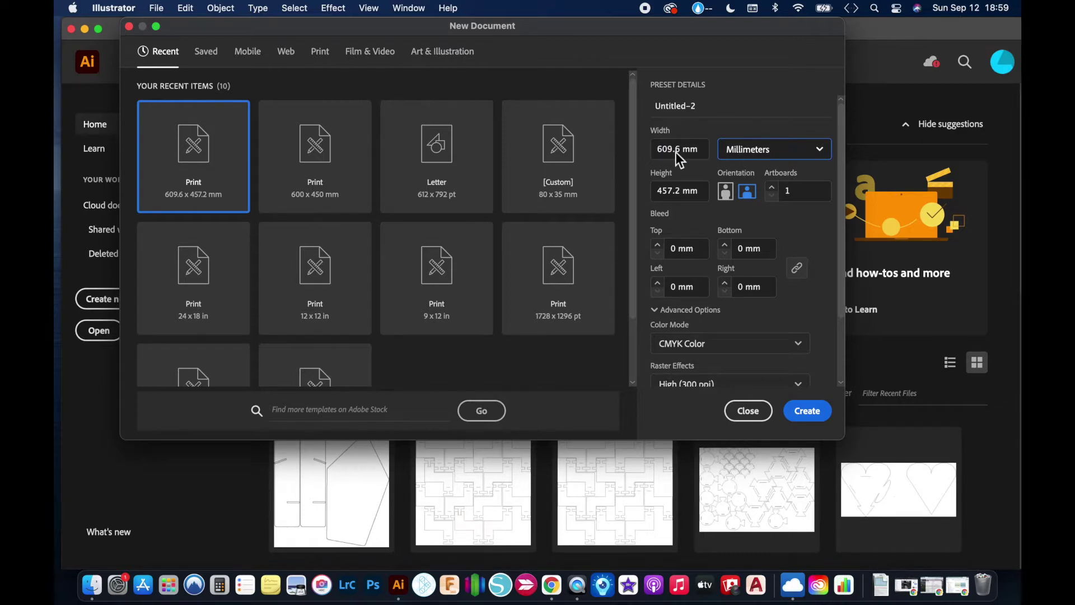
{"action": "left_click", "coordinate": [671, 194]}
{"action": "type", "text": "18in"}
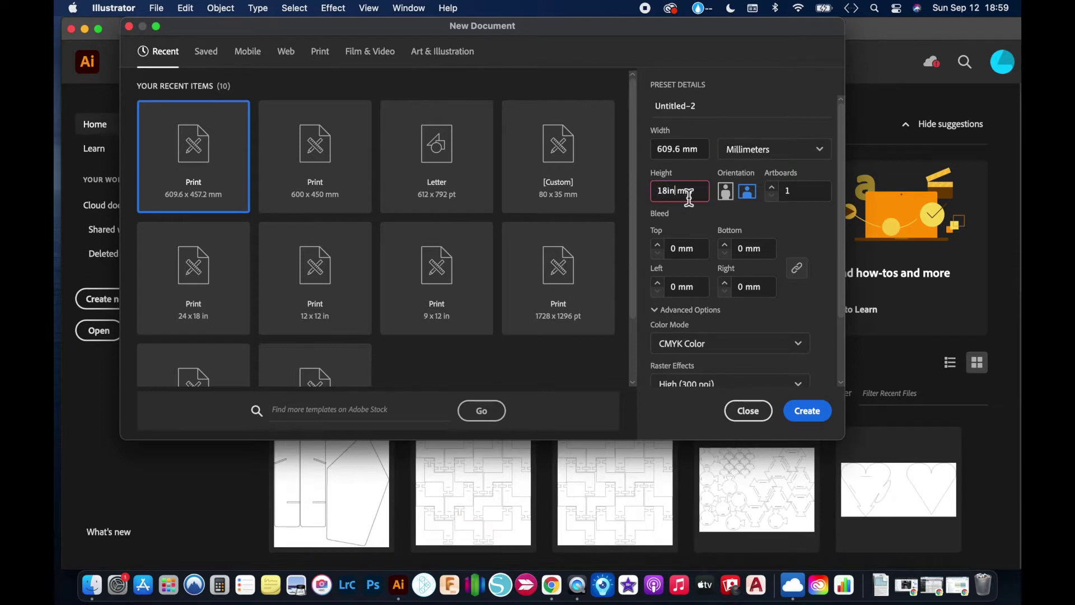
{"action": "left_click_drag", "start_coordinate": [696, 197], "coordinate": [679, 195]}
{"action": "key", "text": "BackSpace"}
{"action": "key", "text": "Tab"}
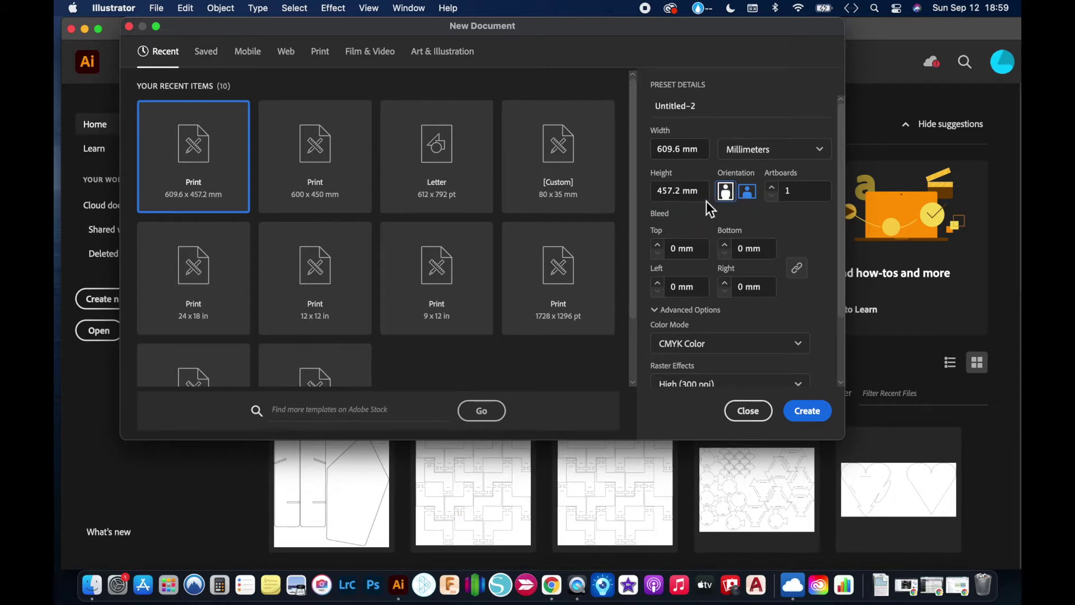
{"action": "left_click", "coordinate": [751, 195]}
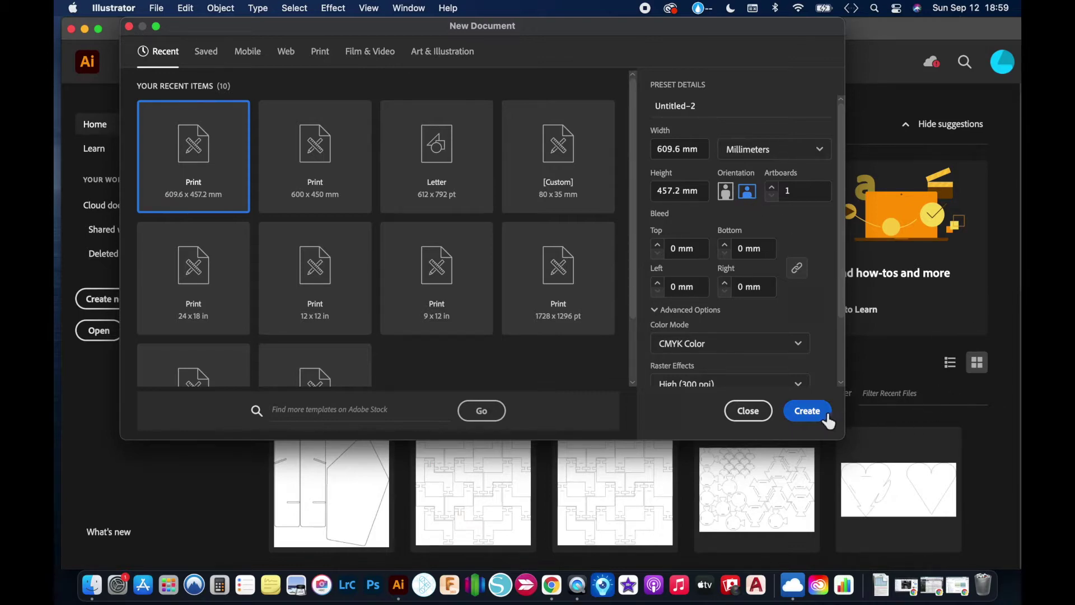
{"action": "left_click", "coordinate": [807, 412]}
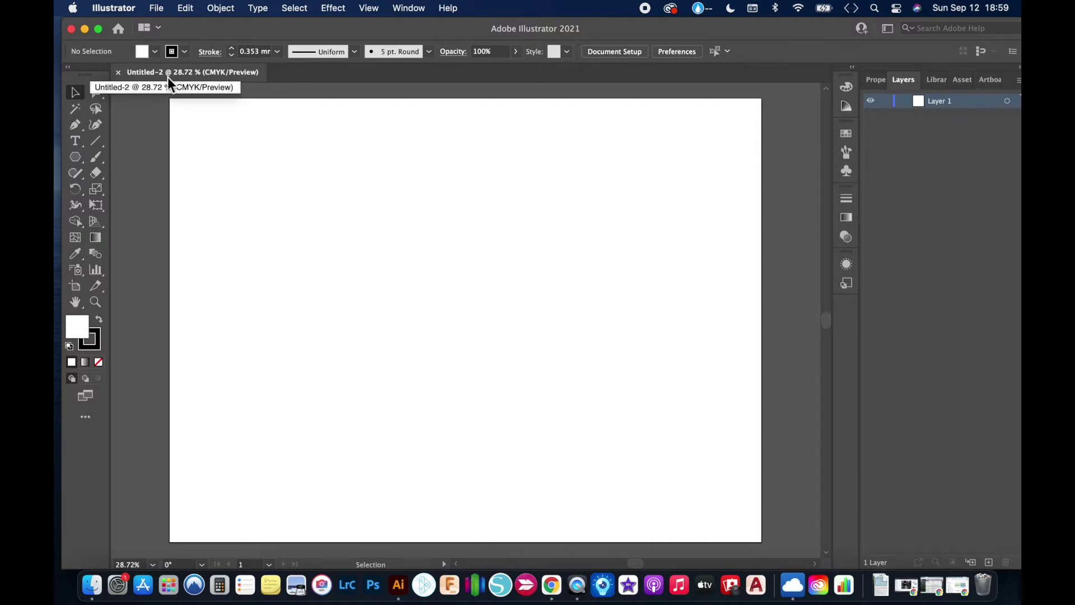
- Save the document to the Desktop as Acrylic 1 NAME in Adobe Illustrator (ai) format with the default Illustrator options
{"action": "key", "text": "super+s"}
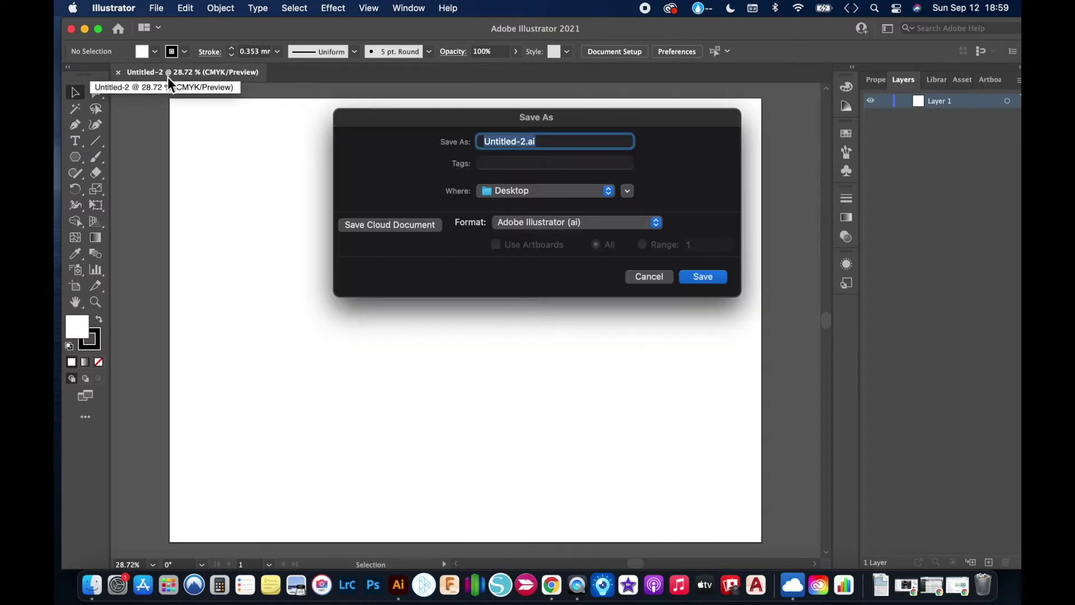
{"action": "left_click", "coordinate": [507, 143]}
{"action": "left_click_drag", "start_coordinate": [526, 142], "coordinate": [449, 140]}
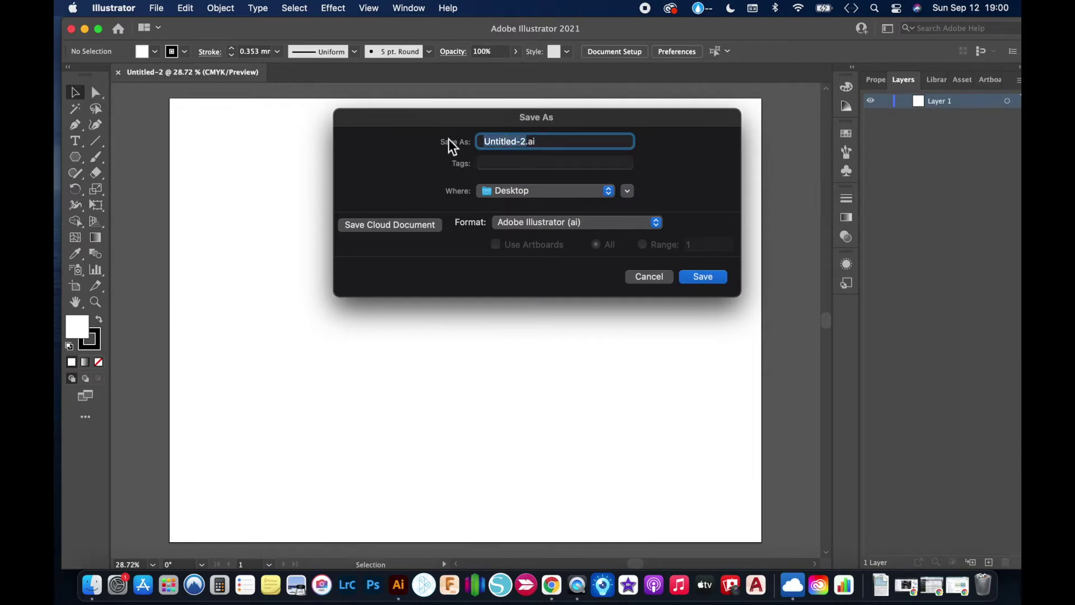
{"action": "type", "text": "Acrylic 1 NAME"}
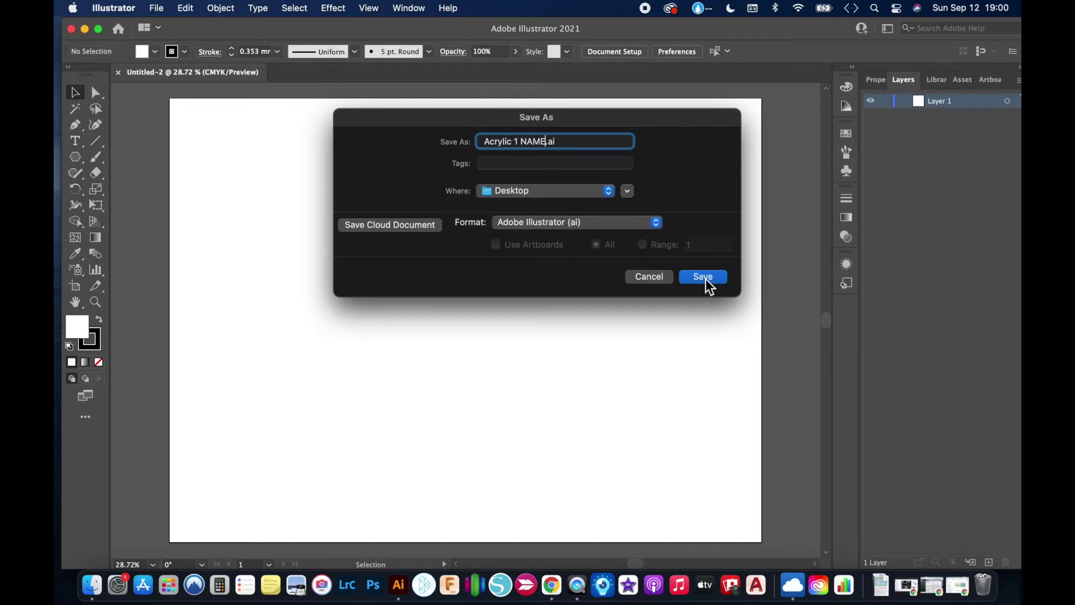
{"action": "left_click", "coordinate": [580, 227]}
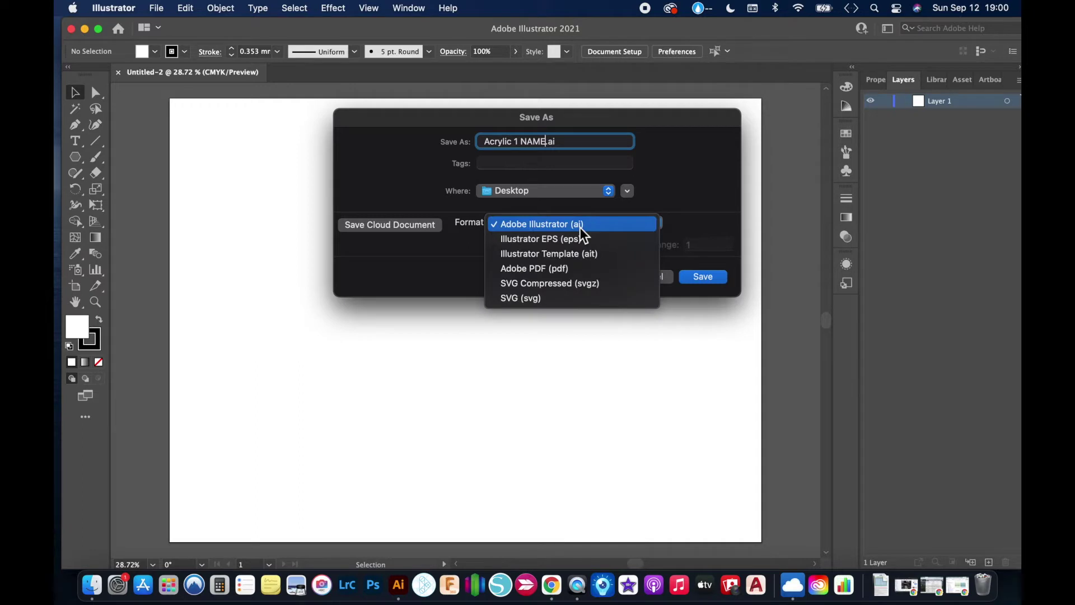
{"action": "left_click", "coordinate": [580, 228]}
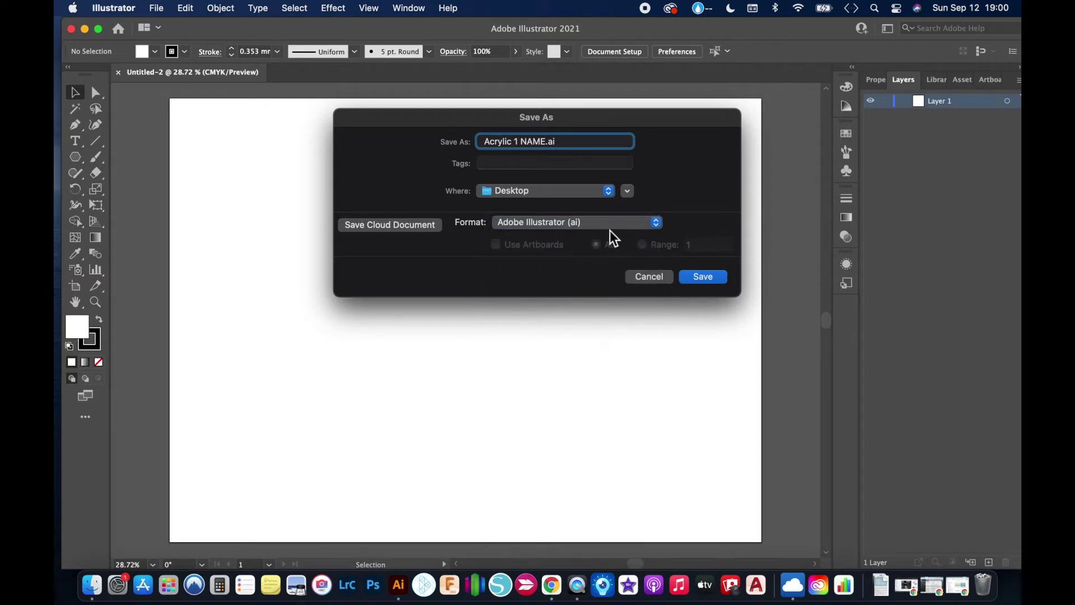
{"action": "left_click", "coordinate": [709, 277]}
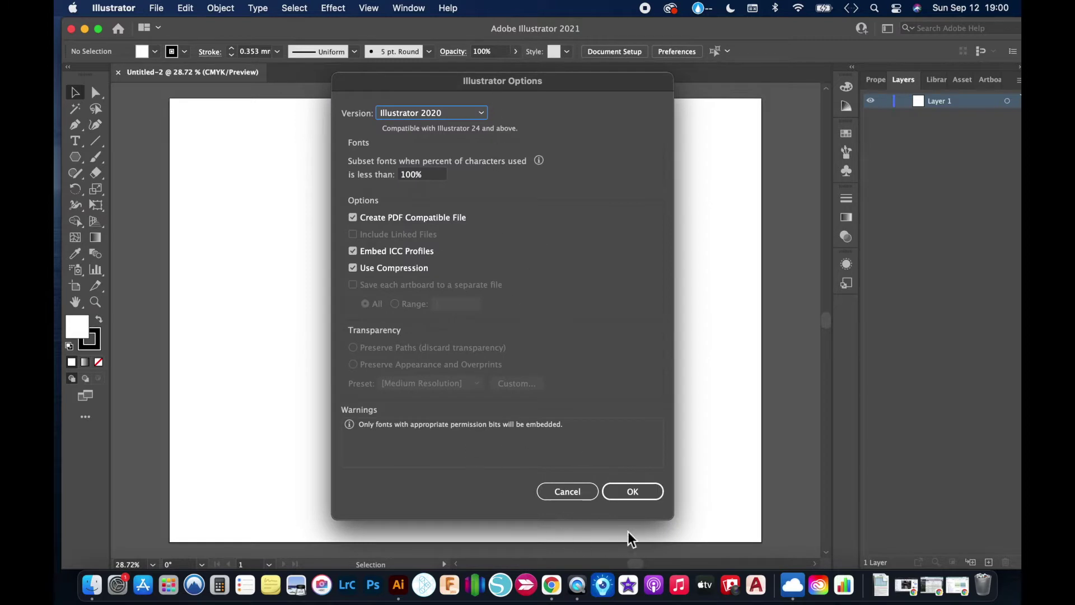
{"action": "left_click", "coordinate": [632, 492]}
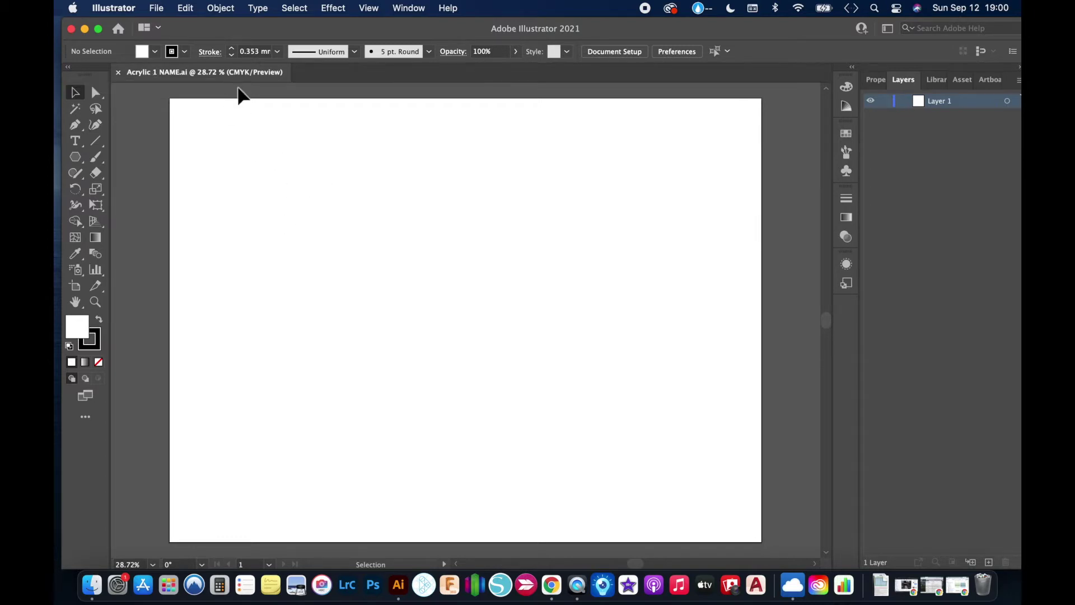
- Check the general and stroke units in the preferences, along with the guides and grid settings
{"action": "left_click", "coordinate": [123, 7]}
{"action": "mouse_move", "coordinate": [131, 54]}
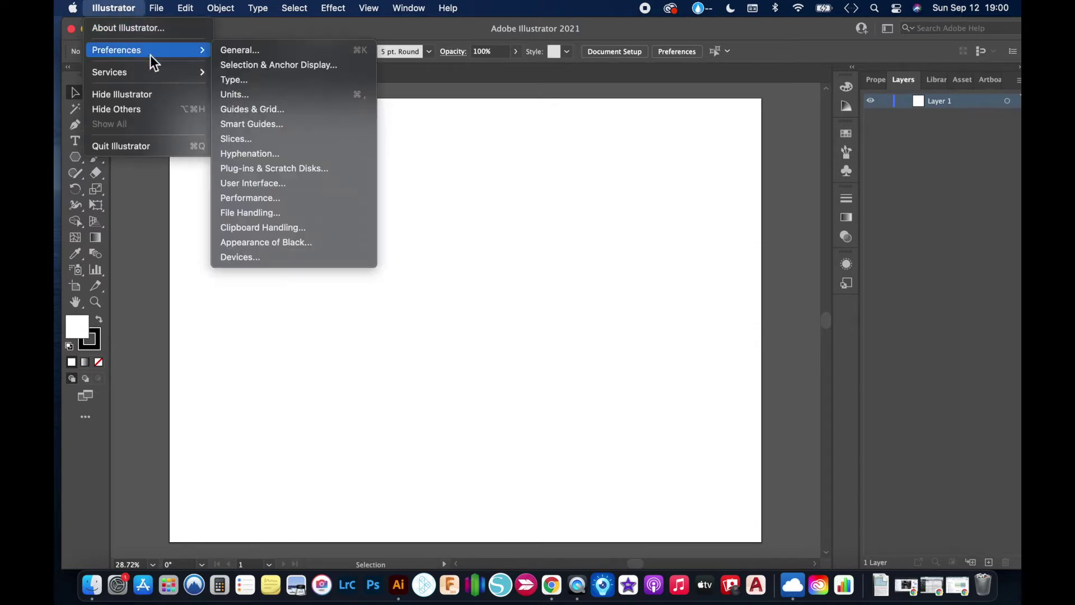
{"action": "left_click", "coordinate": [247, 94]}
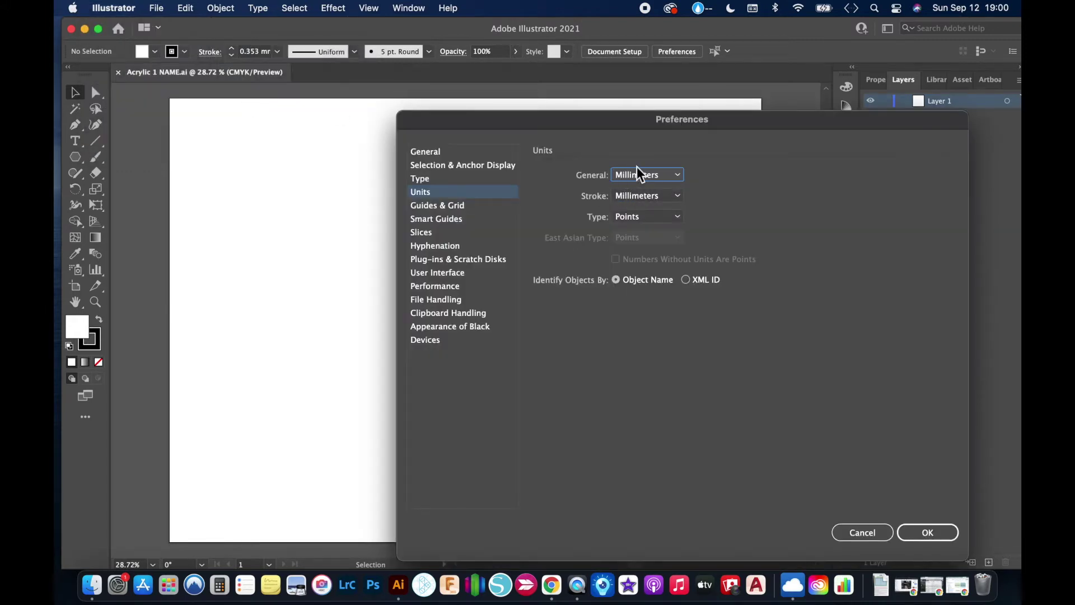
{"action": "left_click", "coordinate": [641, 199]}
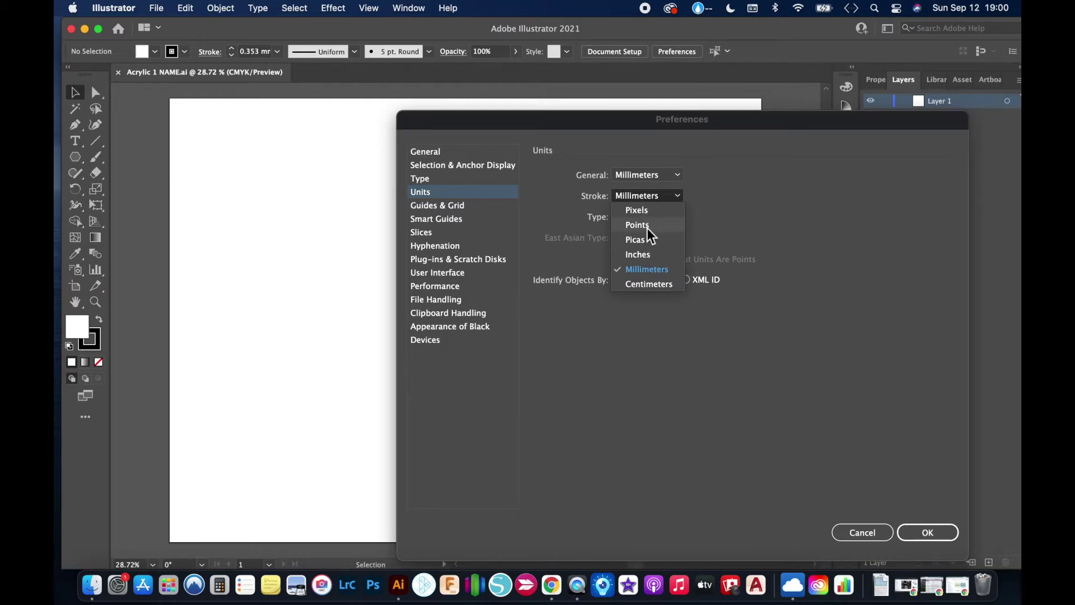
{"action": "left_click", "coordinate": [720, 196]}
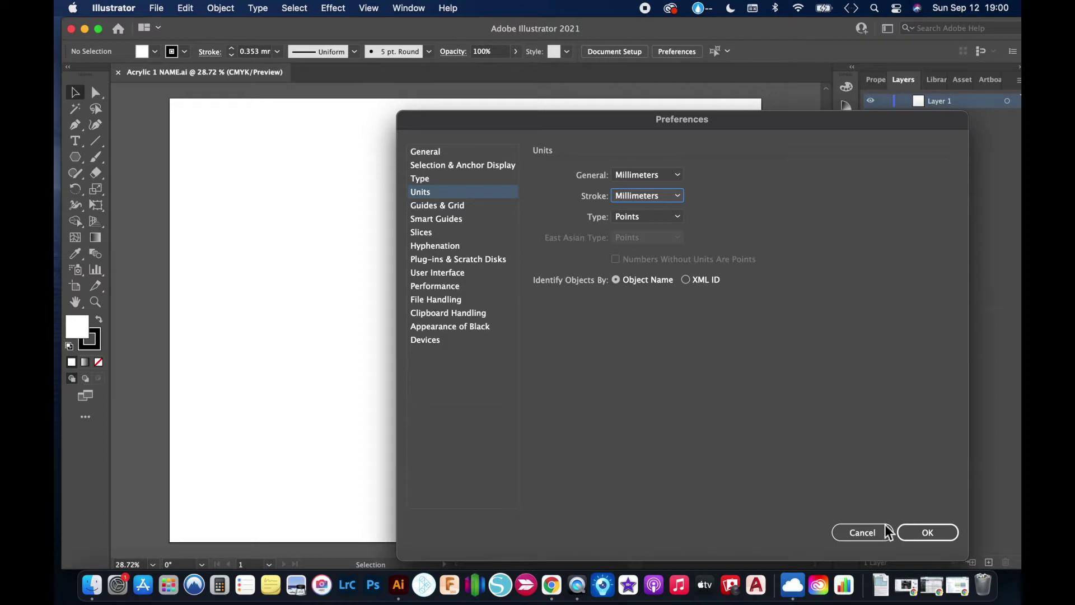
{"action": "left_click", "coordinate": [933, 531]}
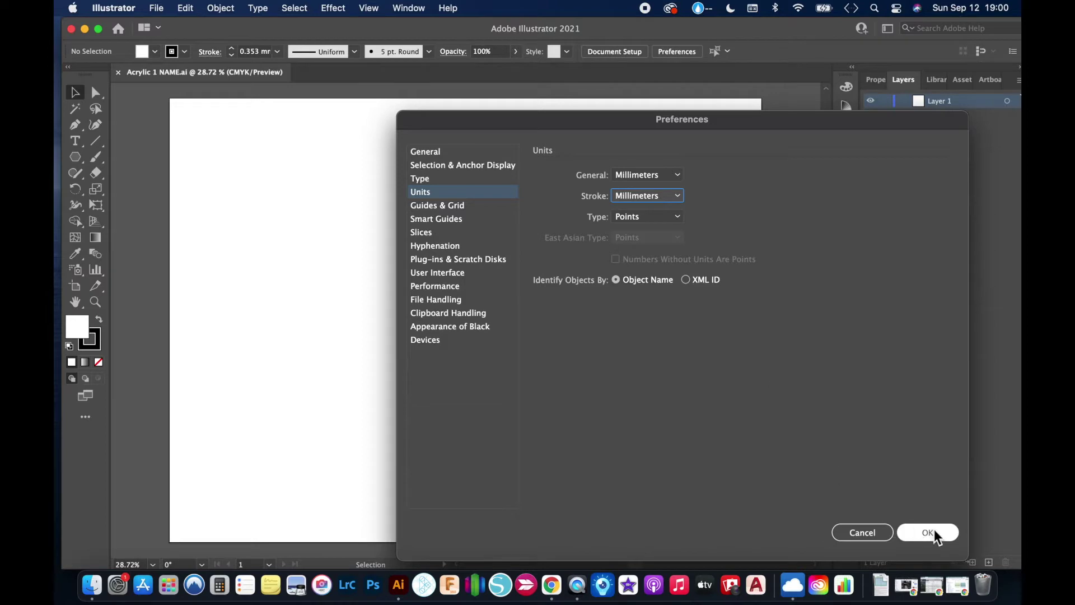
{"action": "left_click", "coordinate": [464, 208]}
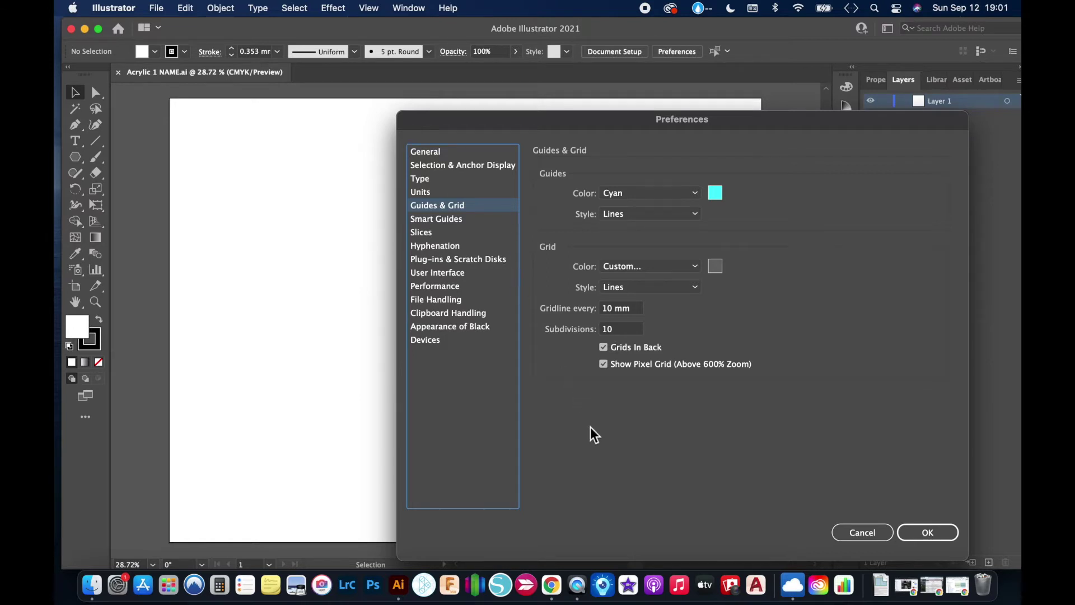
{"action": "left_click", "coordinate": [918, 531]}
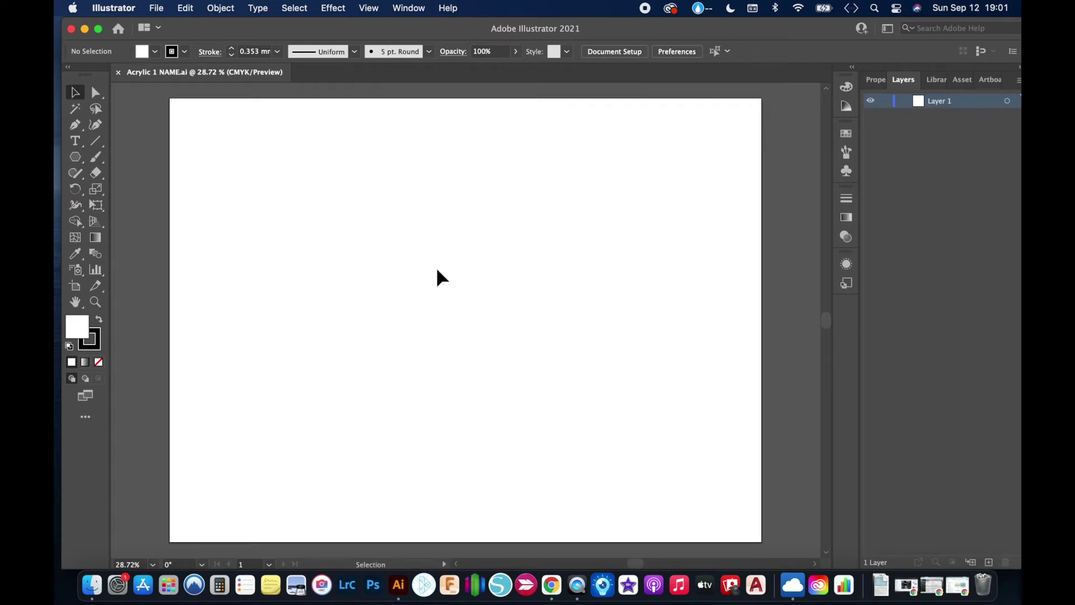
- Show the rulers around the artboard
{"action": "left_click", "coordinate": [367, 7]}
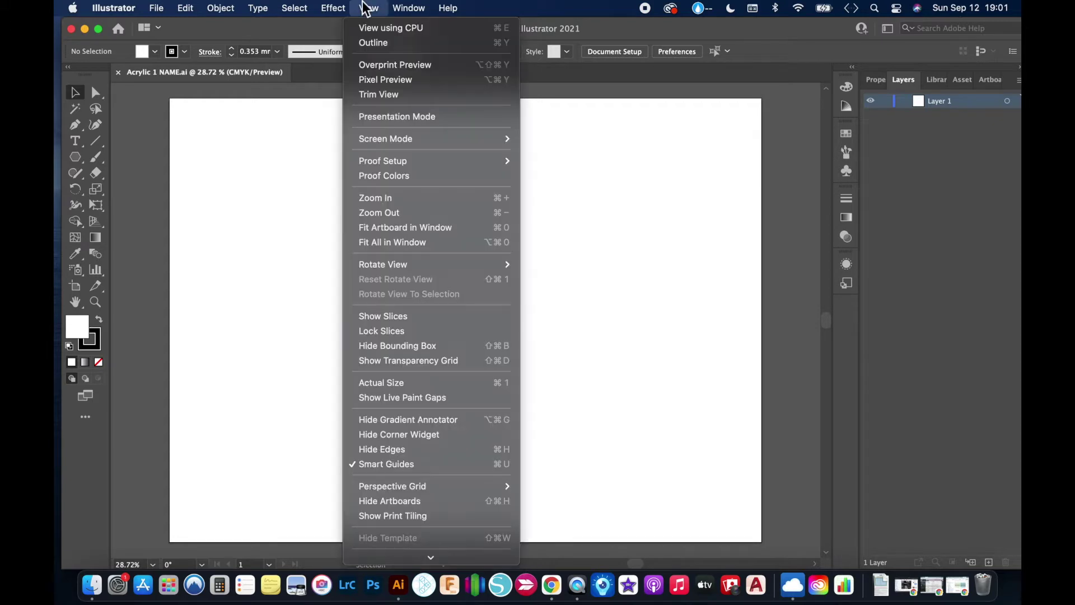
{"action": "scroll", "coordinate": [429, 392], "scroll_direction": "down", "scroll_amount": 3}
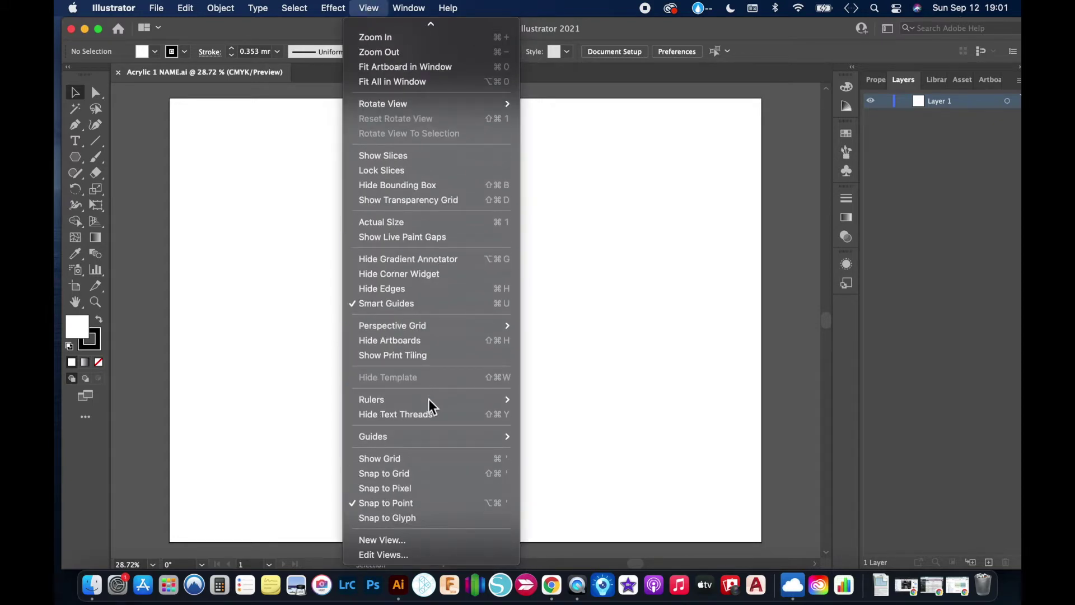
{"action": "mouse_move", "coordinate": [438, 399]}
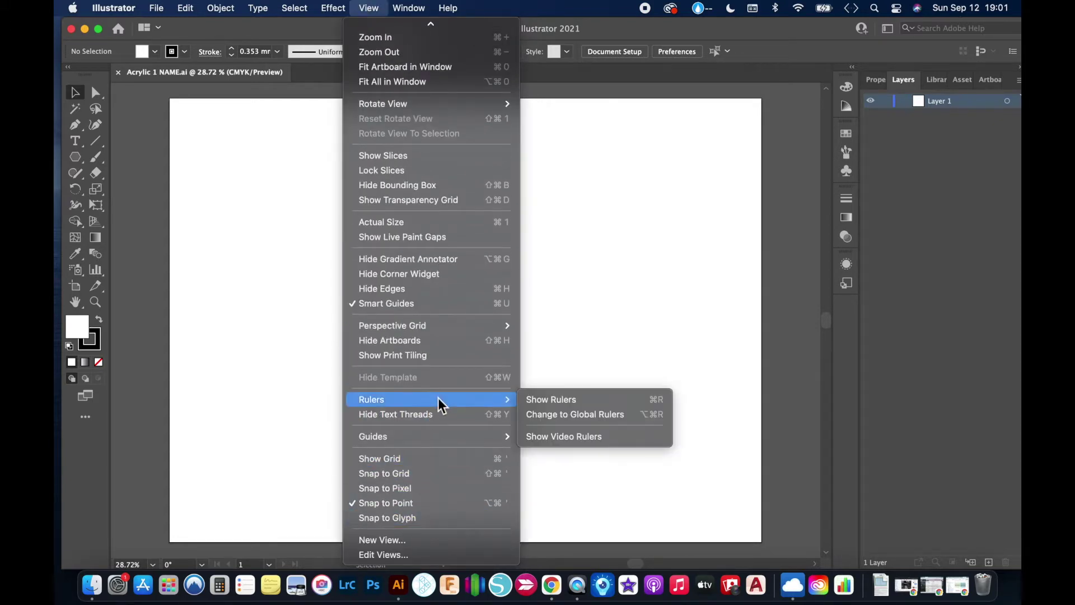
{"action": "left_click", "coordinate": [660, 404]}
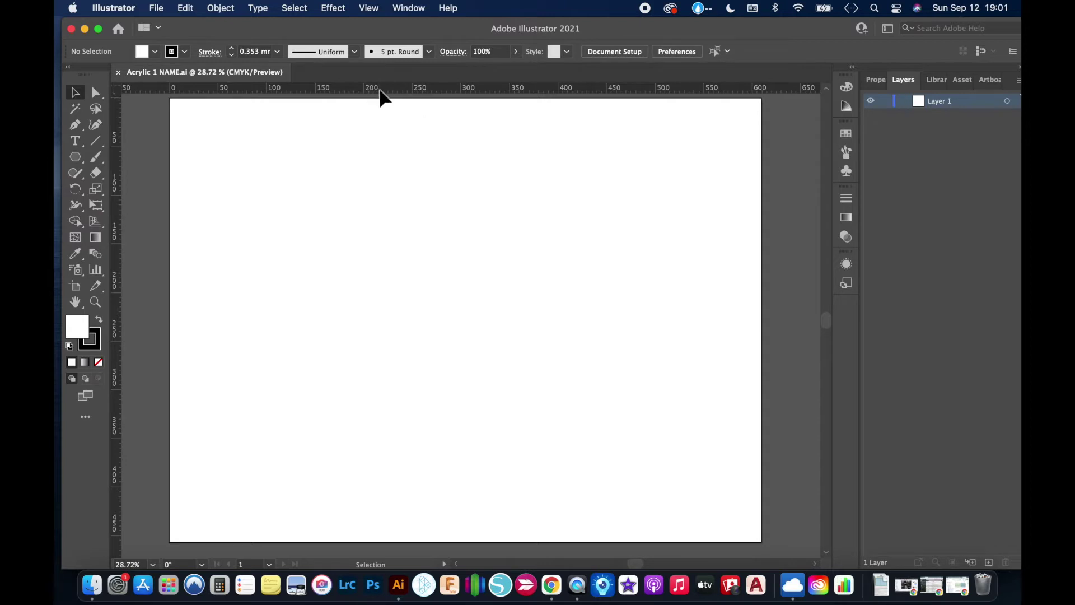
- Try out a horizontal and a vertical guide pulled from the rulers, undoing each one
{"action": "left_click_drag", "start_coordinate": [379, 88], "coordinate": [406, 216]}
{"action": "key", "text": "super+z"}
{"action": "left_click_drag", "start_coordinate": [115, 185], "coordinate": [350, 219]}
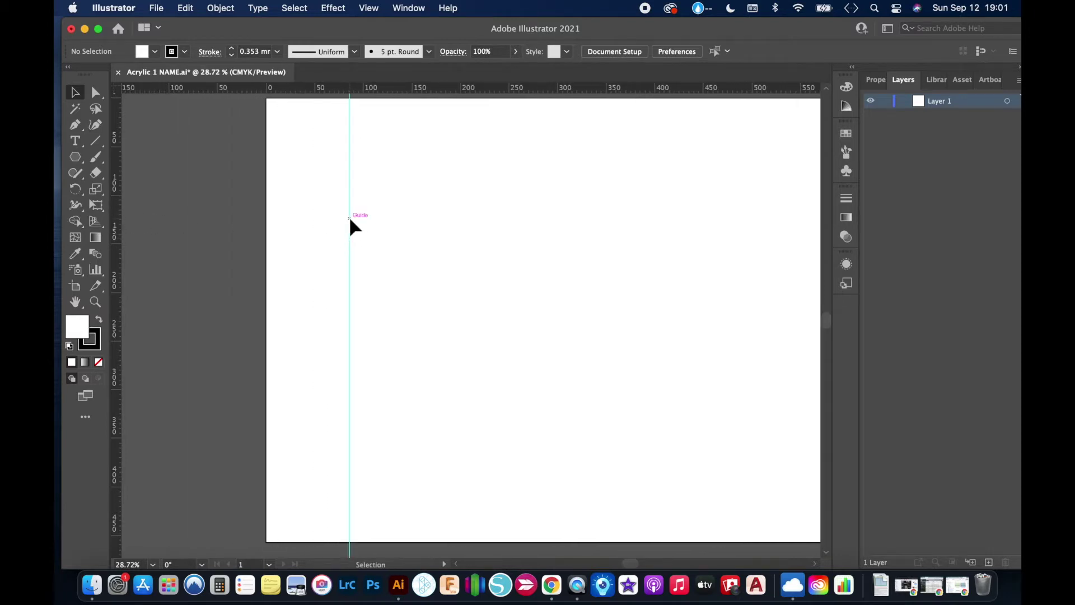
{"action": "key", "text": "super+z"}
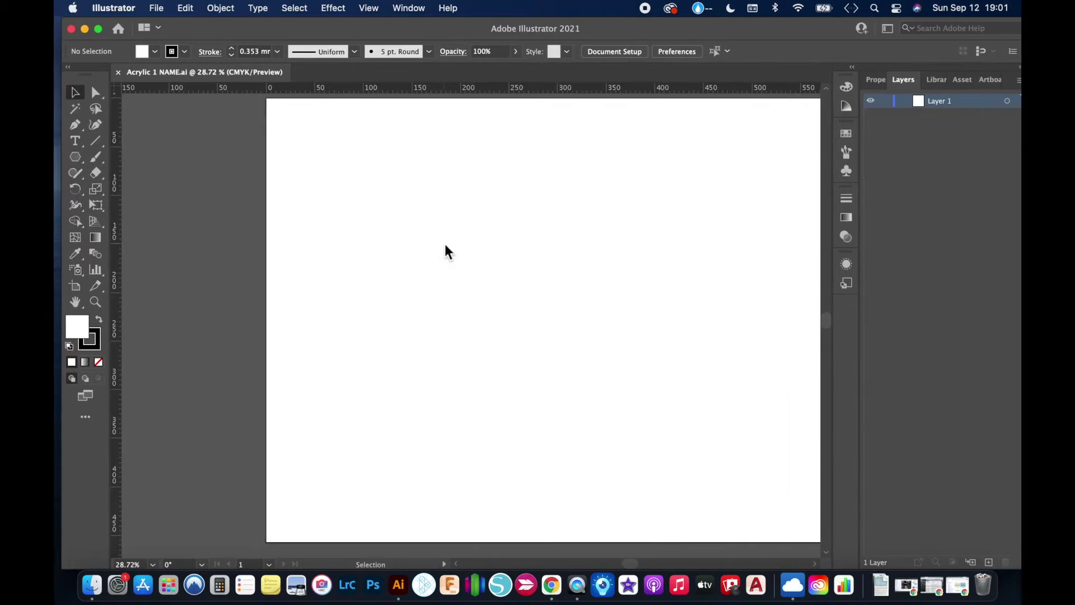
- Show the grid on the artboard and turn on Snap to Grid
{"action": "scroll", "coordinate": [444, 250], "scroll_direction": "right", "scroll_amount": 3}
{"action": "left_click", "coordinate": [369, 9]}
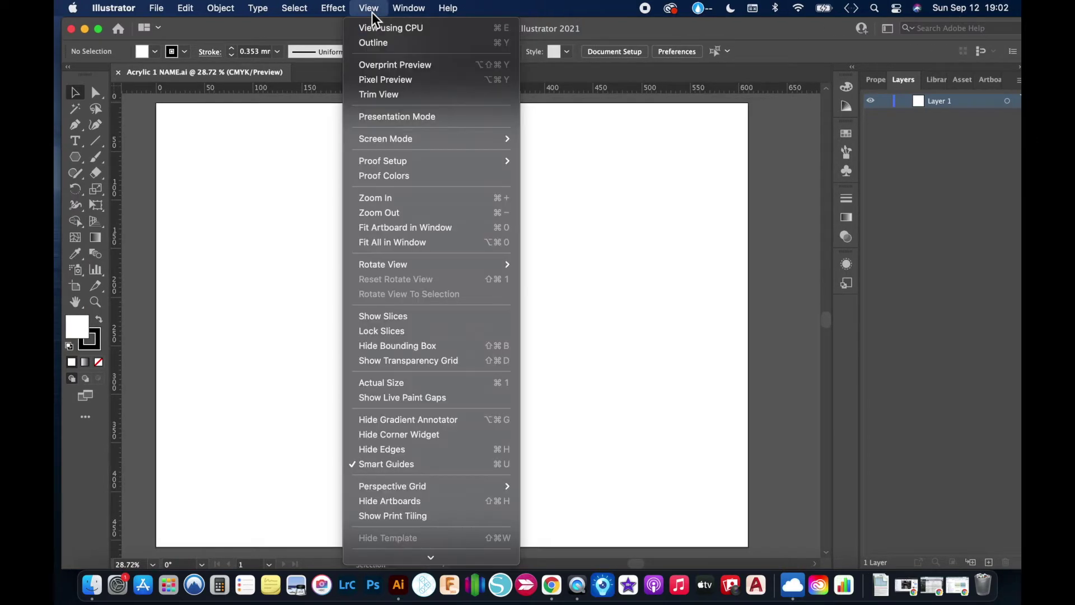
{"action": "scroll", "coordinate": [434, 368], "scroll_direction": "down", "scroll_amount": 4}
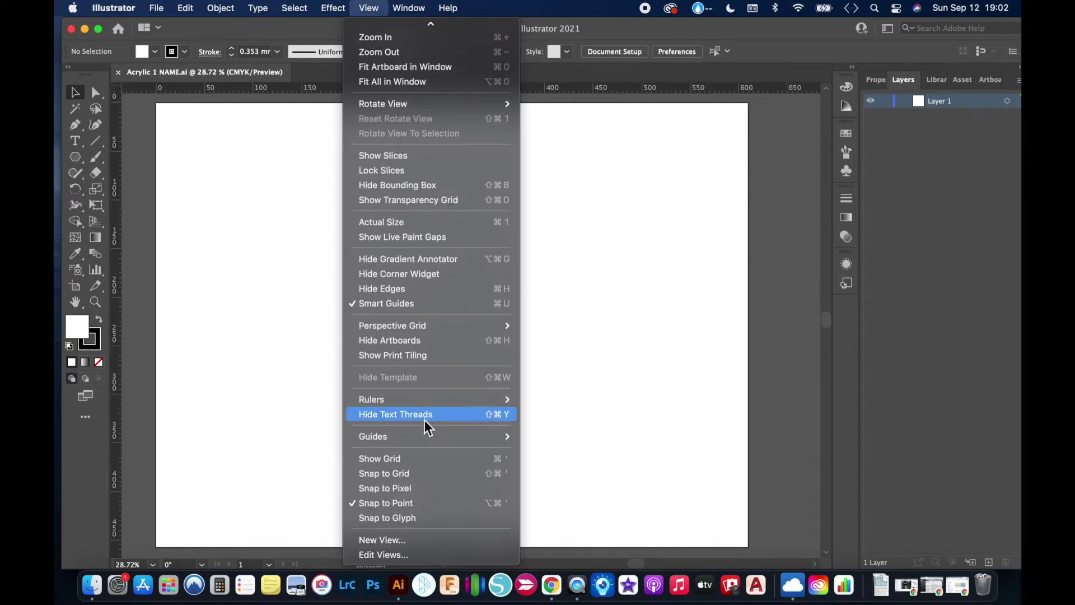
{"action": "left_click", "coordinate": [412, 459]}
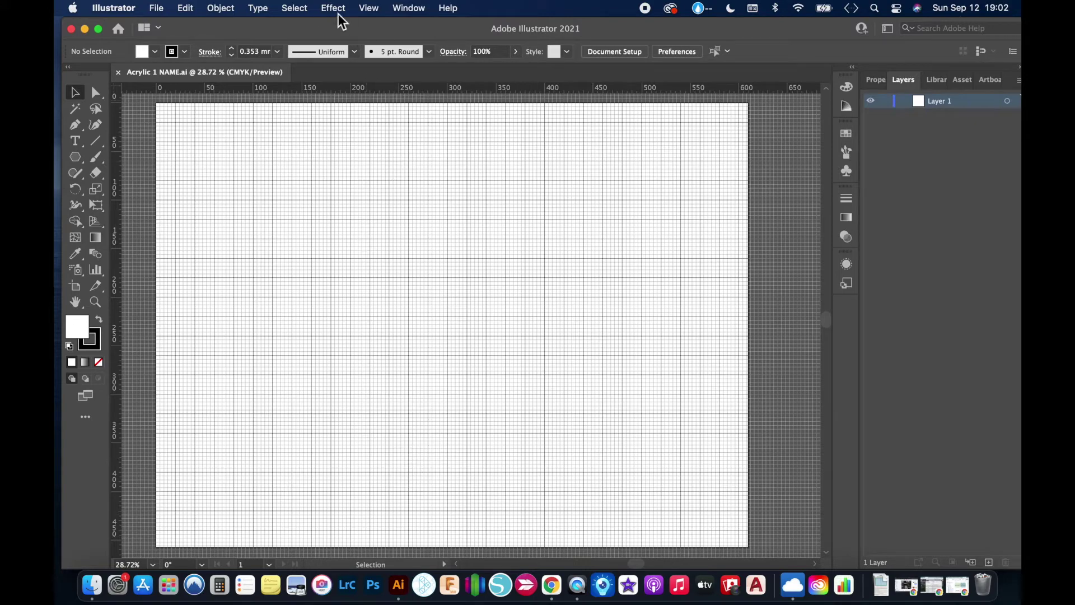
{"action": "left_click", "coordinate": [369, 8]}
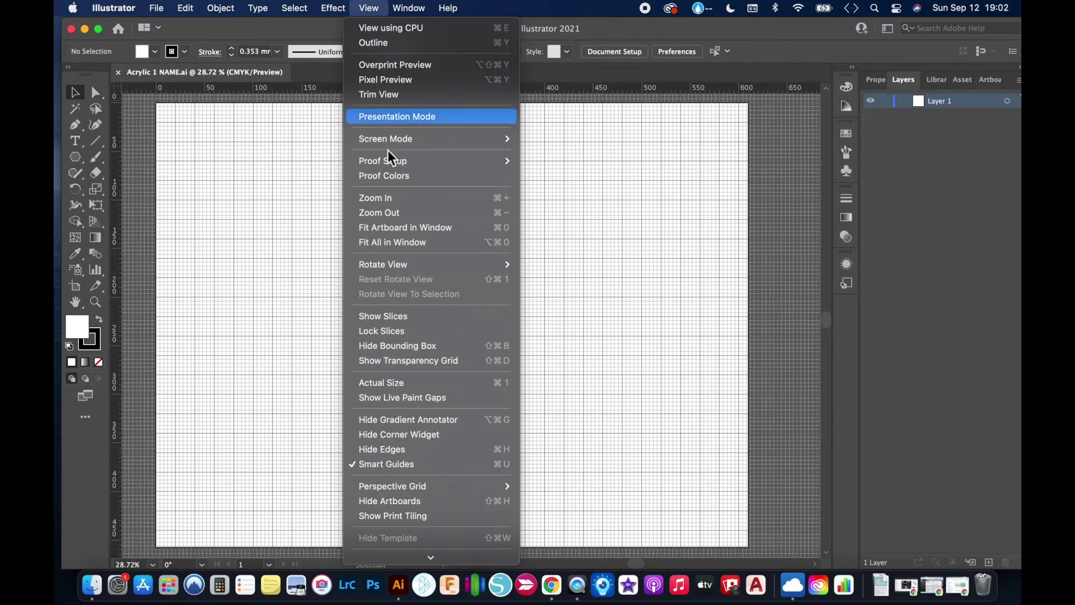
{"action": "scroll", "coordinate": [439, 370], "scroll_direction": "down", "scroll_amount": 3}
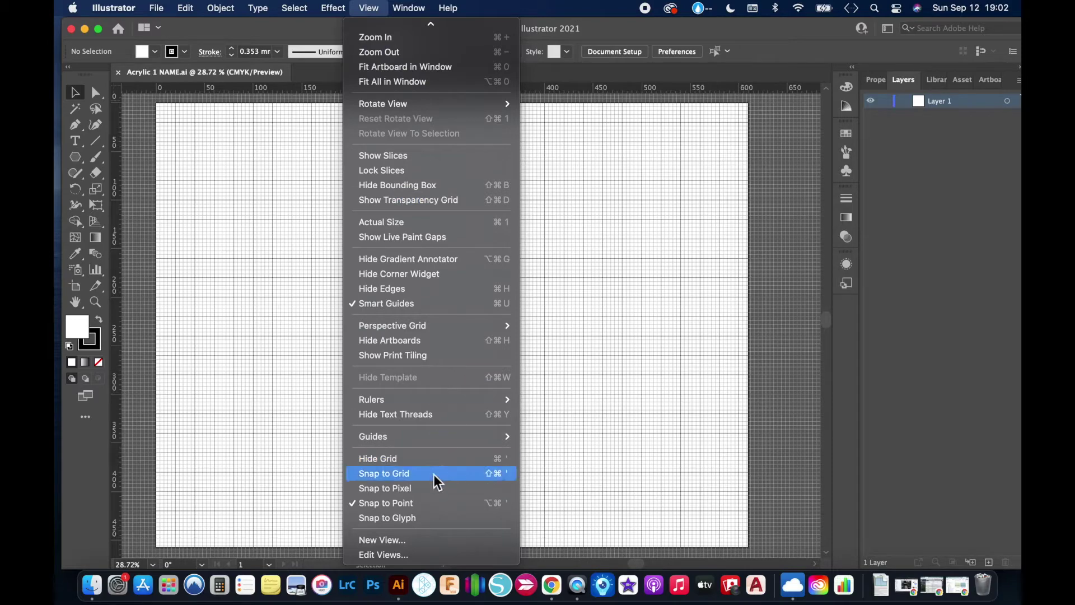
{"action": "left_click", "coordinate": [488, 475]}
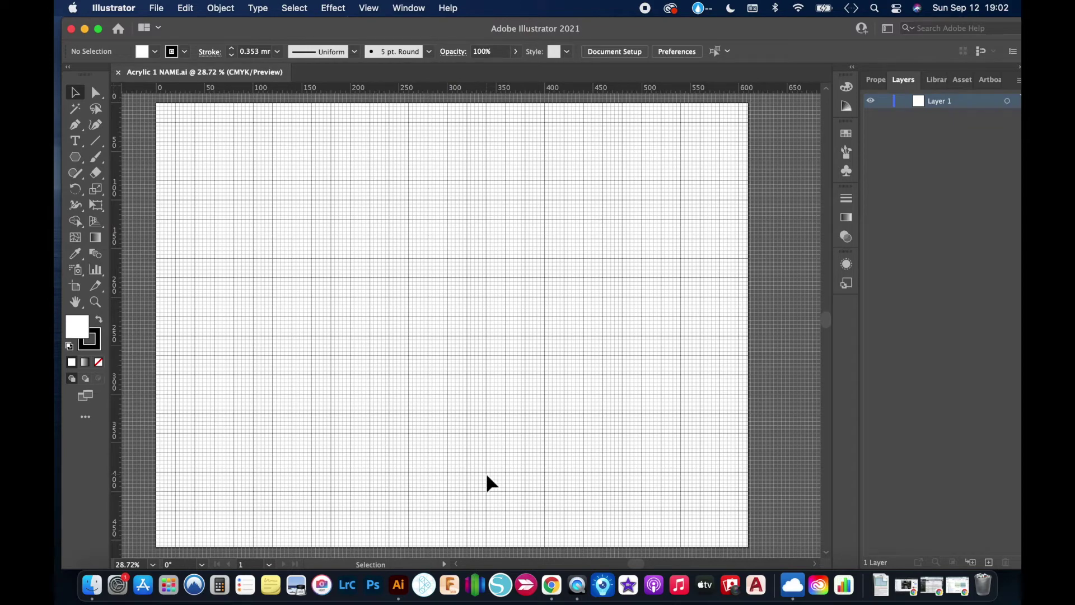
{"action": "scroll", "coordinate": [299, 382], "scroll_direction": "up", "scroll_amount": 3}
{"action": "scroll", "coordinate": [299, 382], "scroll_direction": "down", "scroll_amount": 4}
{"action": "scroll", "coordinate": [299, 382], "scroll_direction": "up", "scroll_amount": 2}
{"action": "scroll", "coordinate": [300, 391], "scroll_direction": "down", "scroll_amount": 2}
{"action": "scroll", "coordinate": [300, 390], "scroll_direction": "right", "scroll_amount": 1}
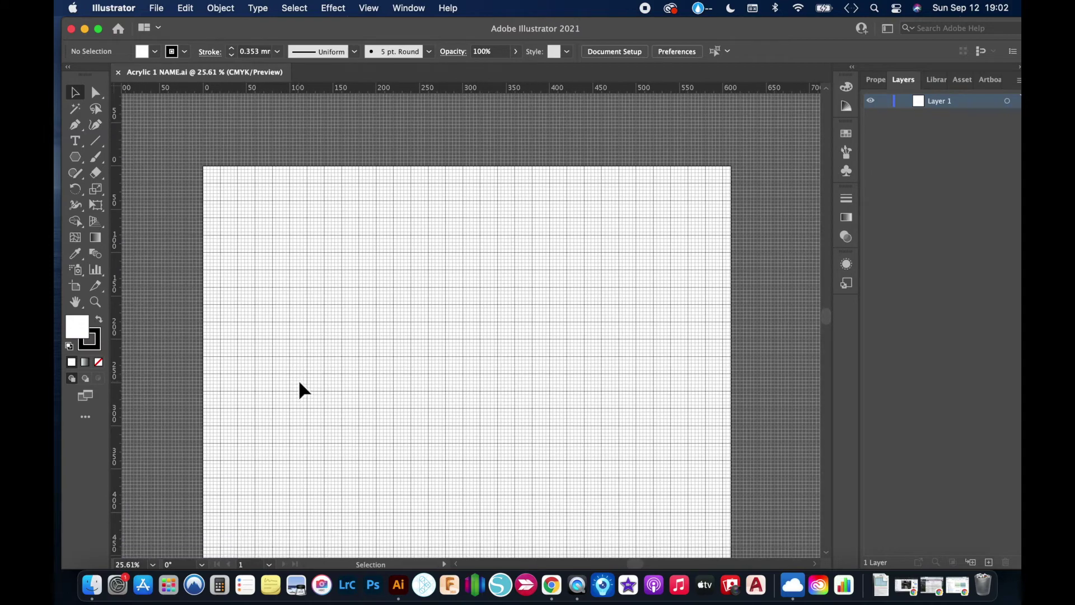
{"action": "scroll", "coordinate": [299, 383], "scroll_direction": "down", "scroll_amount": 3}
{"action": "scroll", "coordinate": [300, 383], "scroll_direction": "right", "scroll_amount": 1}
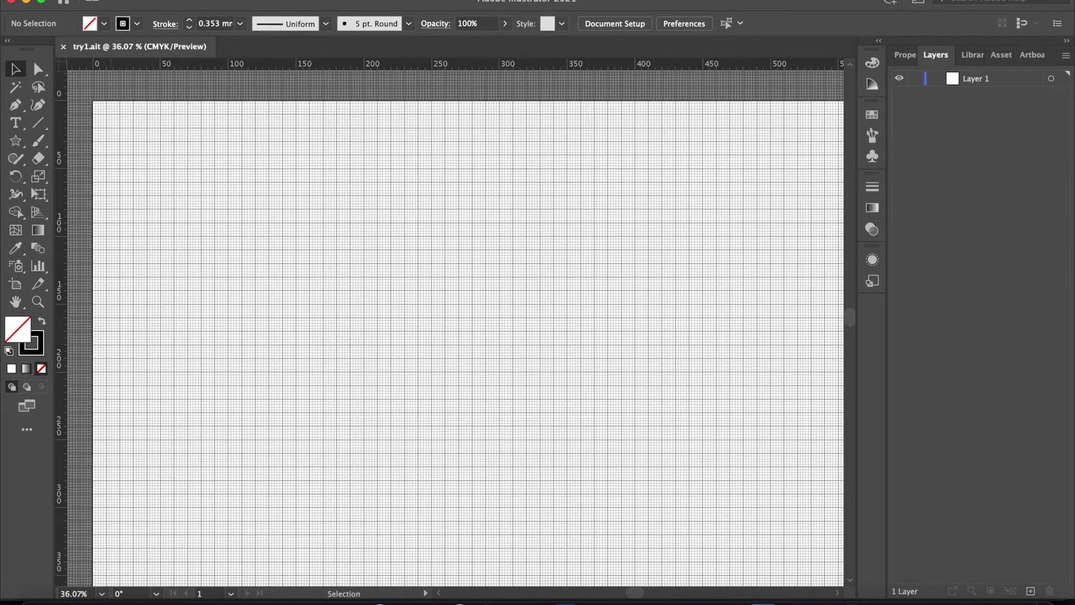
- Start saving the document as an Illustrator template (ait), look for the Templates folder among the locations, and choose Desktop as the destination
{"action": "left_click", "coordinate": [114, 0]}
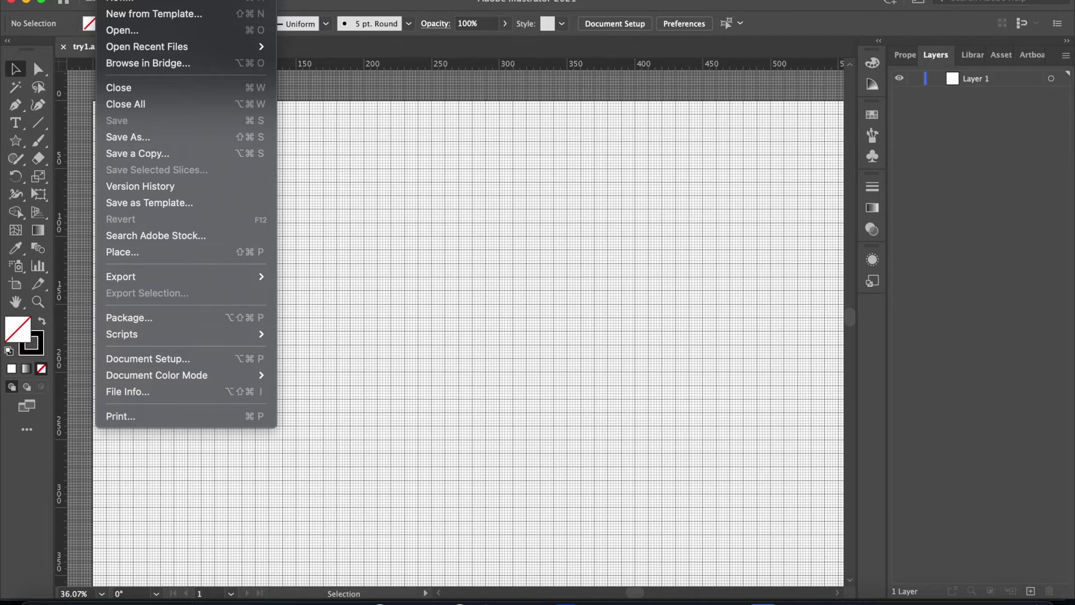
{"action": "left_click", "coordinate": [142, 206]}
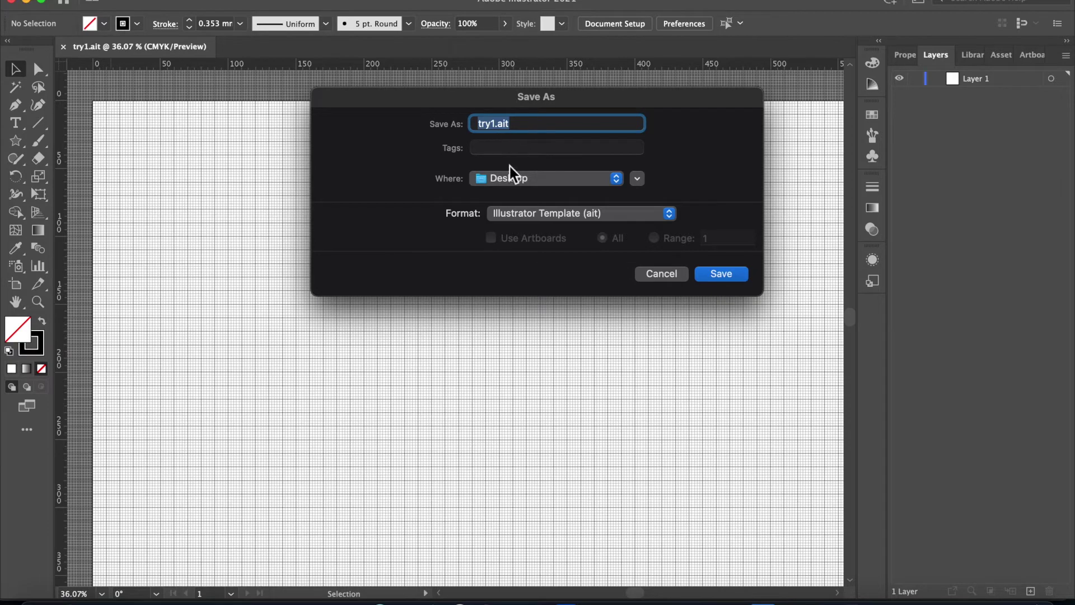
{"action": "left_click", "coordinate": [524, 180]}
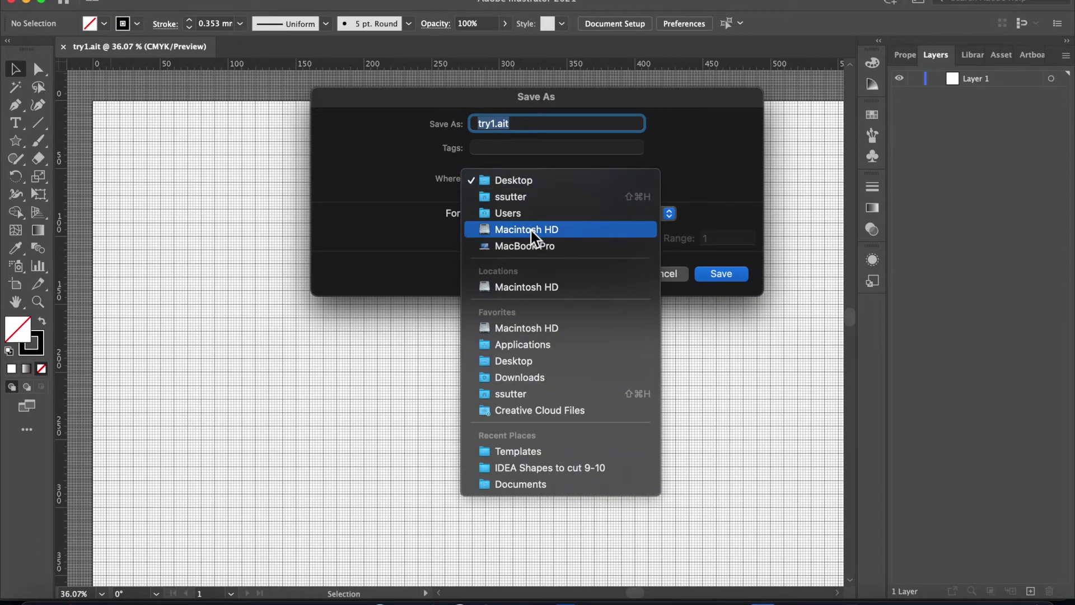
{"action": "left_click", "coordinate": [498, 452]}
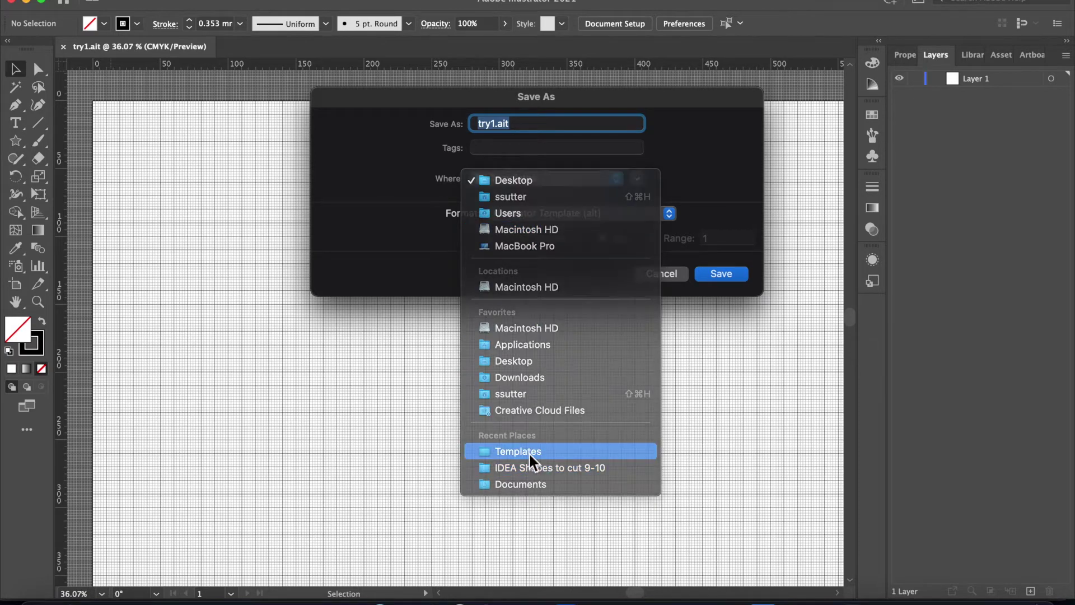
{"action": "left_click", "coordinate": [532, 179]}
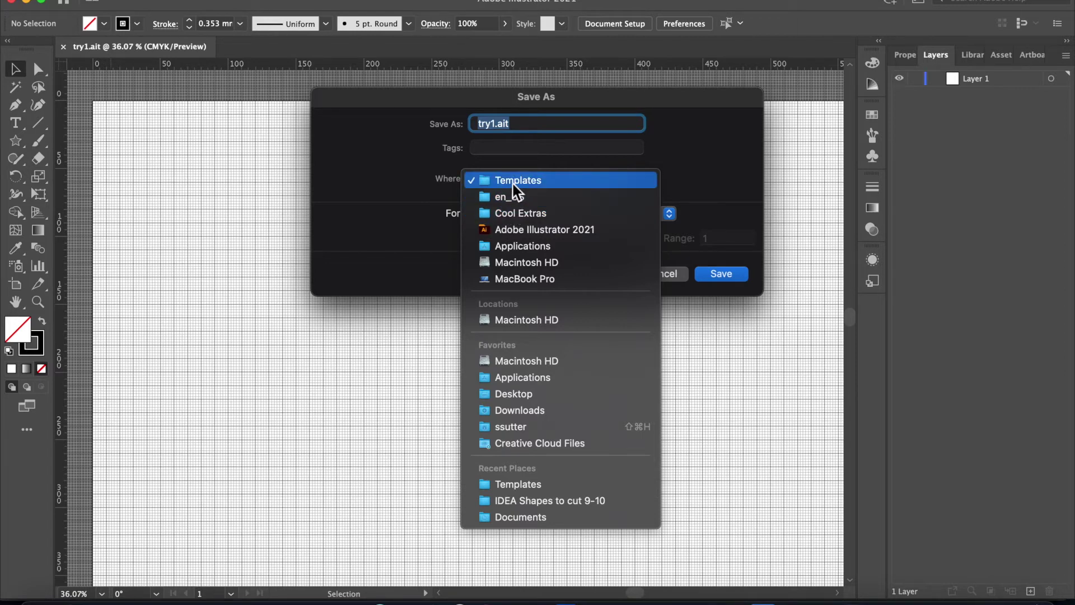
{"action": "left_click", "coordinate": [527, 399]}
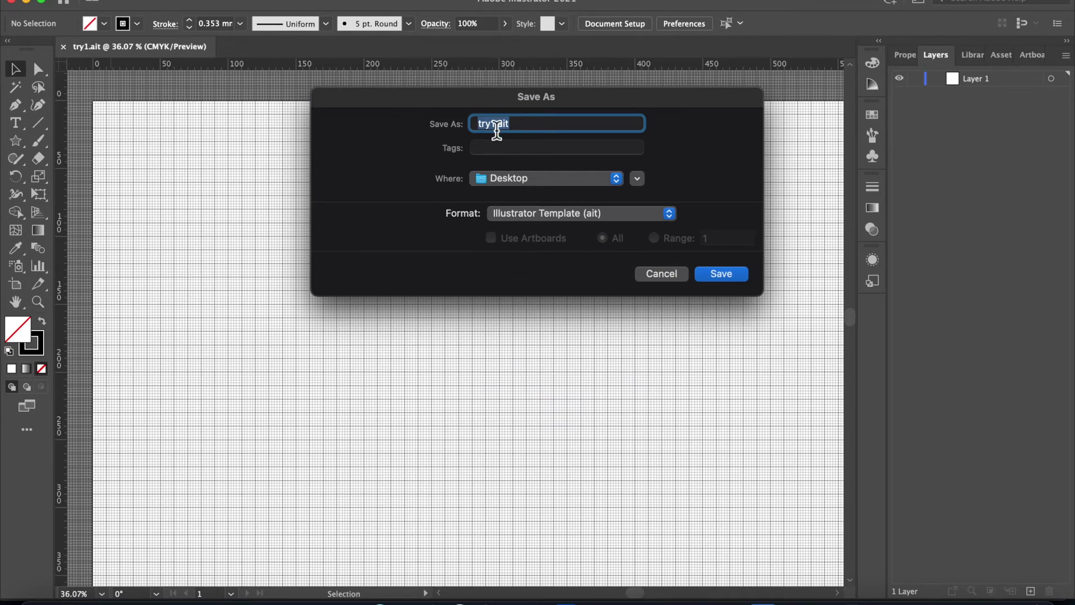
- Name the template LaserTemplate.ait and save it to the Desktop
{"action": "left_click", "coordinate": [498, 124]}
{"action": "key", "text": "BackSpace"}
{"action": "key", "text": "BackSpace"}
{"action": "key", "text": "BackSpace"}
{"action": "key", "text": "BackSpace"}
{"action": "type", "text": "LaserTemplate"}
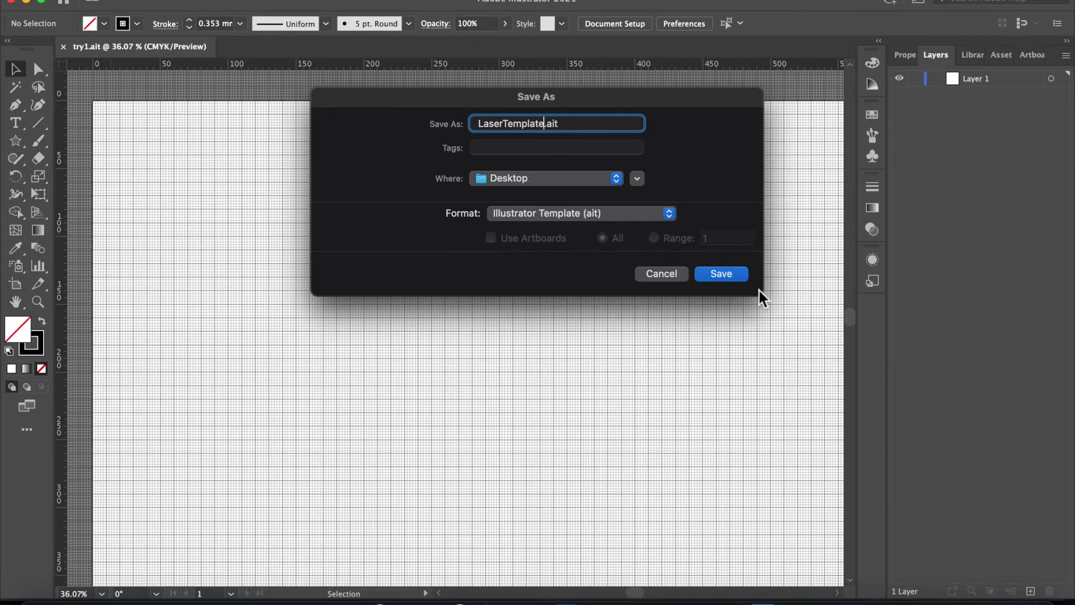
{"action": "left_click", "coordinate": [737, 276]}
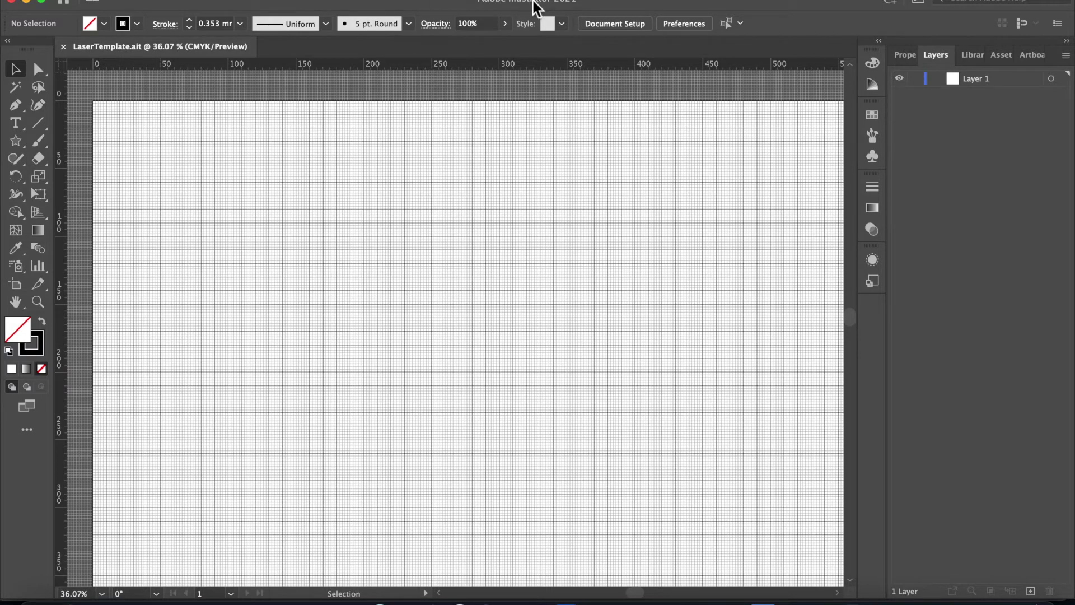
- Open the try1.ait template from the Desktop
{"action": "left_click", "coordinate": [109, 0]}
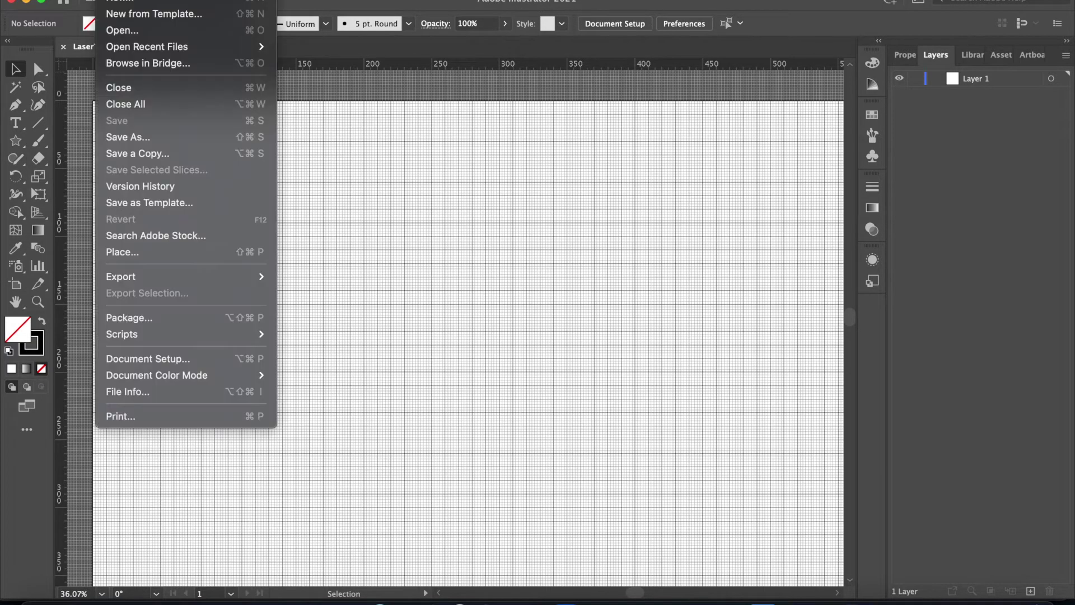
{"action": "left_click", "coordinate": [121, 31]}
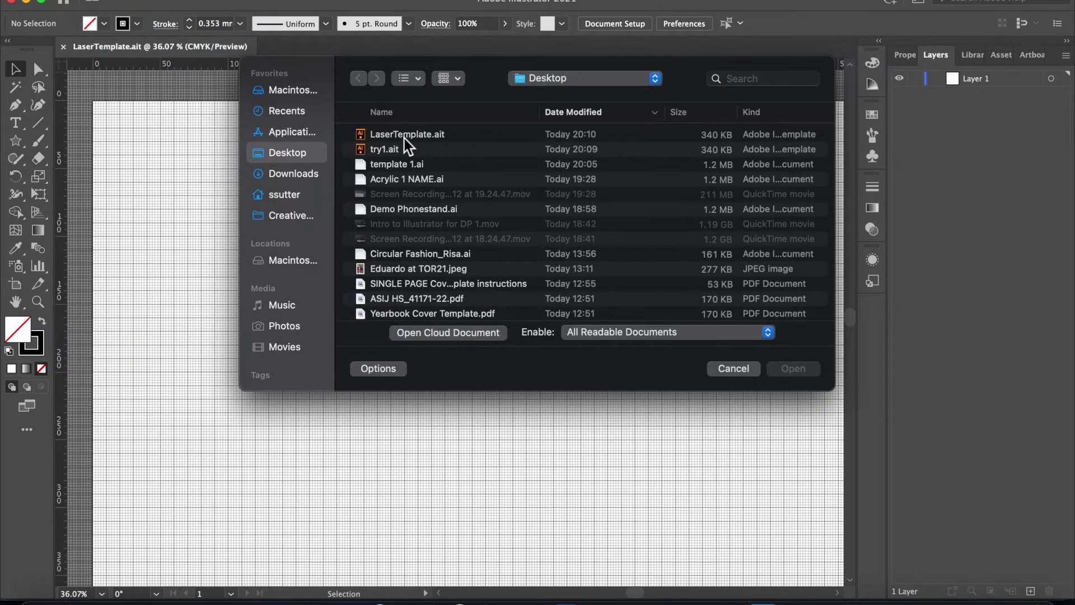
{"action": "left_click", "coordinate": [405, 137]}
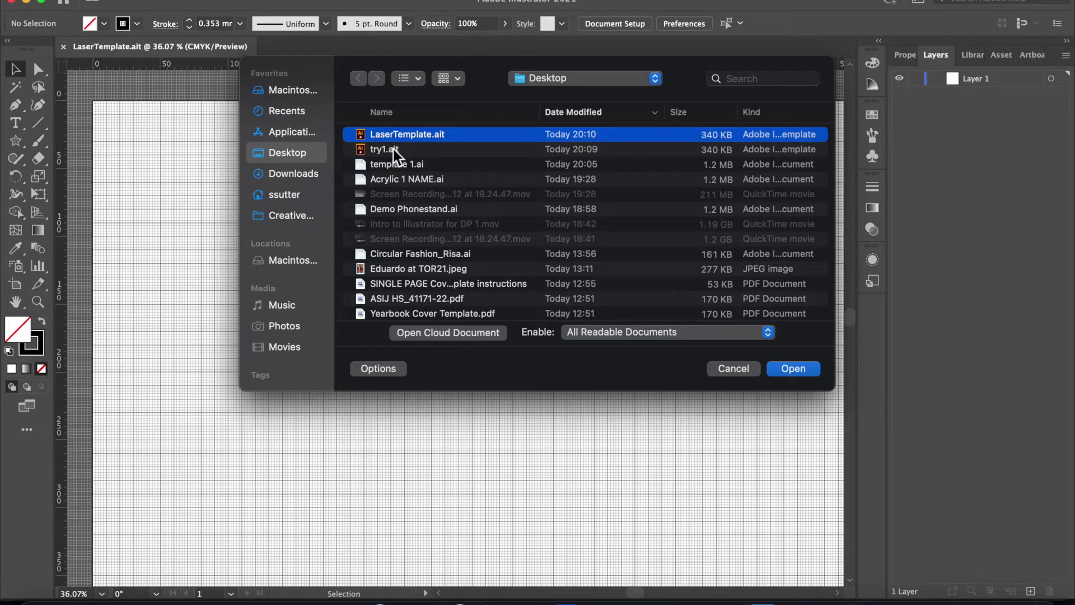
{"action": "left_click", "coordinate": [392, 150]}
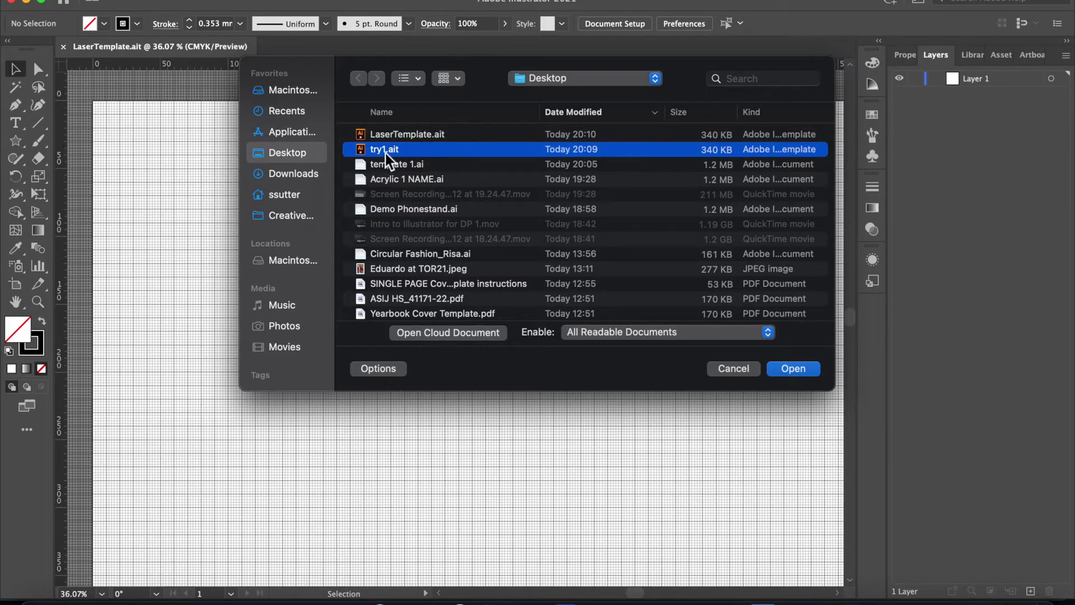
{"action": "left_click", "coordinate": [799, 371]}
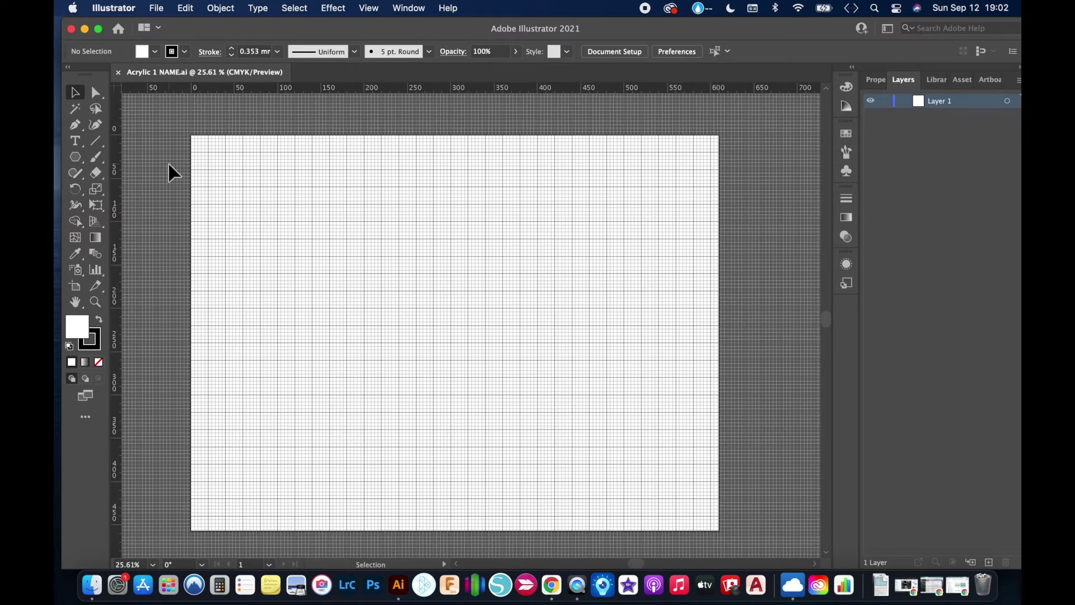
- Draw a rectangle about 160 mm wide and 250 mm tall near the artboard's upper-left corner and remove its fill
{"action": "key", "text": "m"}
{"action": "left_click_drag", "start_coordinate": [198, 144], "coordinate": [344, 361]}
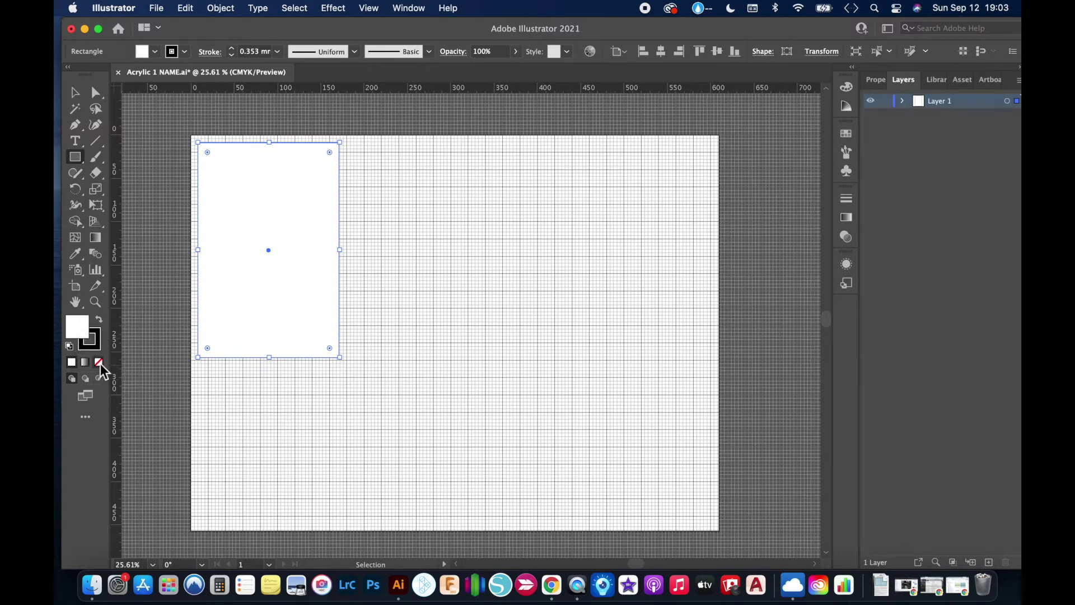
{"action": "left_click", "coordinate": [99, 363]}
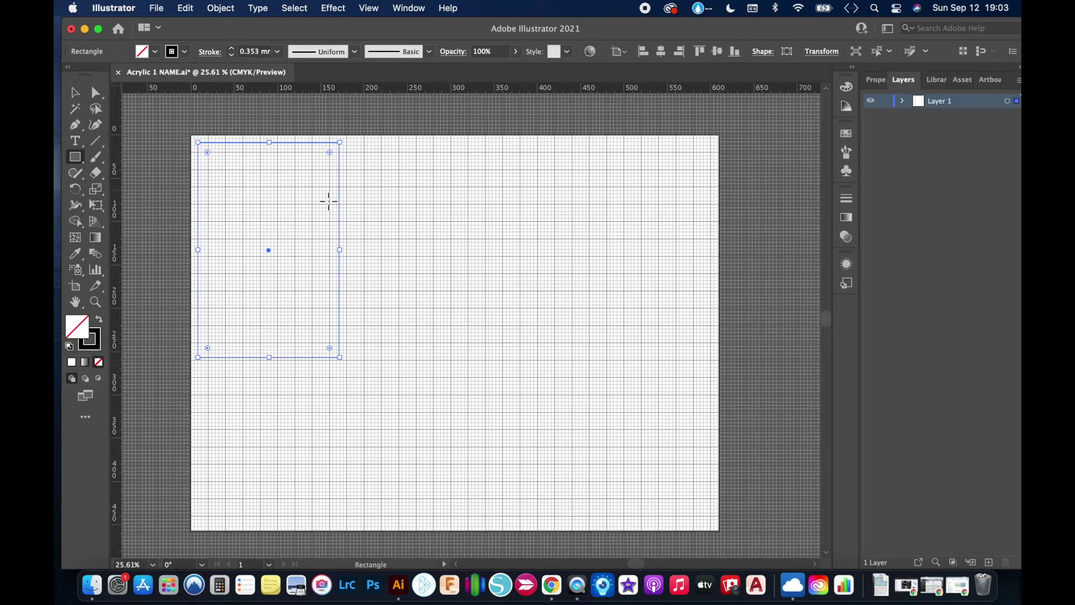
- Draw three more unfilled rectangles, about 210 × 90, 140 × 120 and 85 × 65 mm, overlapping one another and the tall rectangle's right side
{"action": "left_click_drag", "start_coordinate": [74, 157], "coordinate": [144, 162]}
{"action": "left_click_drag", "start_coordinate": [291, 279], "coordinate": [478, 363]}
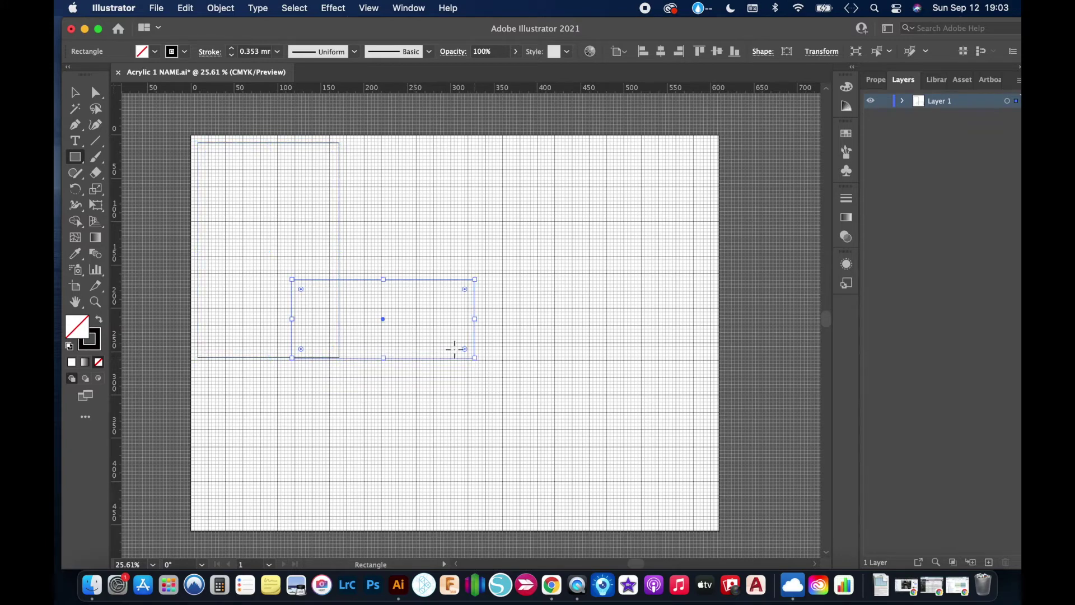
{"action": "scroll", "coordinate": [292, 221], "scroll_direction": "down", "scroll_amount": 1}
{"action": "scroll", "coordinate": [292, 221], "scroll_direction": "right", "scroll_amount": 1}
{"action": "left_click_drag", "start_coordinate": [276, 197], "coordinate": [397, 301]}
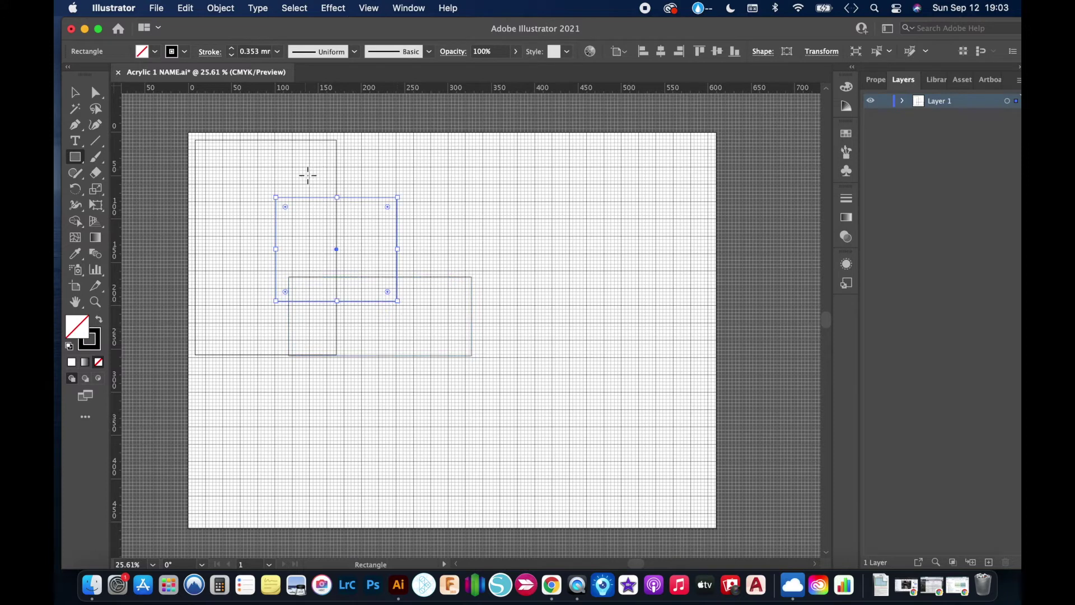
{"action": "left_click_drag", "start_coordinate": [293, 166], "coordinate": [370, 225]}
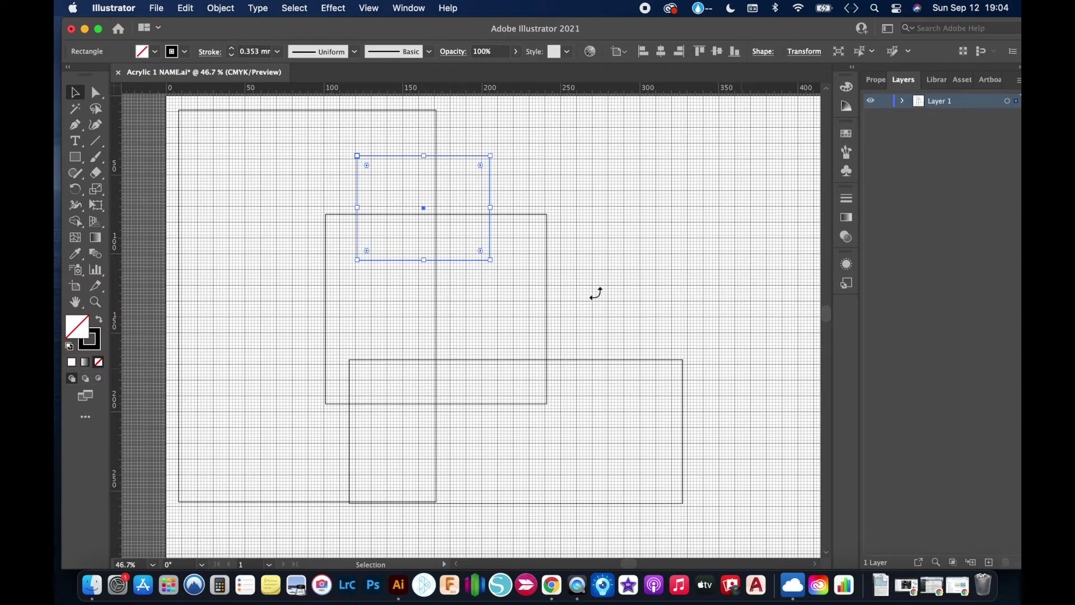
- Select all four overlapping rectangles and merge them into one stepped outline with the Shape Builder tool
{"action": "key", "text": "super+a"}
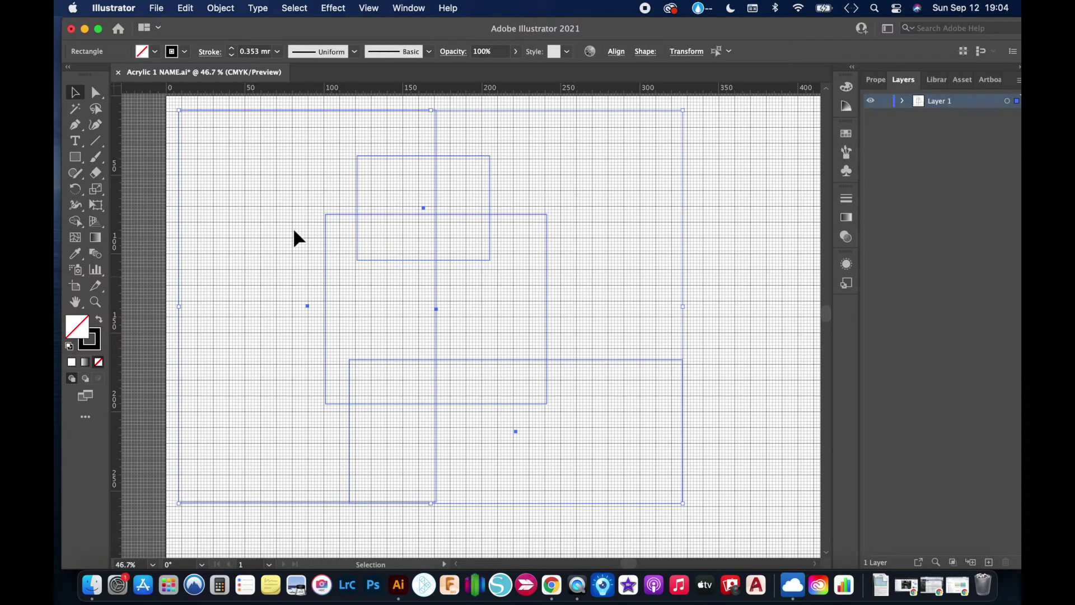
{"action": "left_click", "coordinate": [79, 221]}
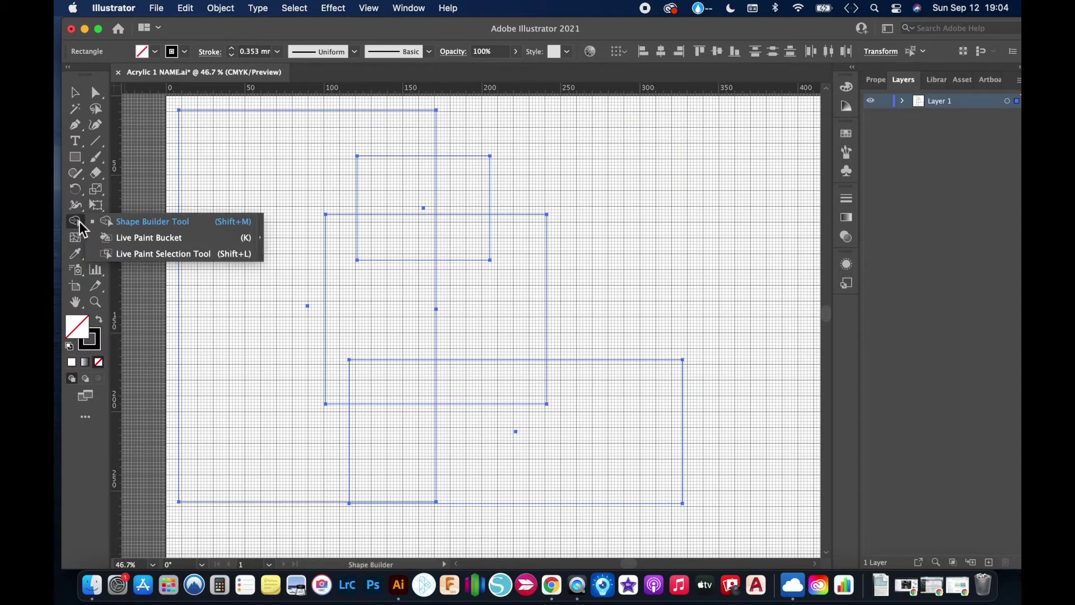
{"action": "left_click", "coordinate": [131, 223]}
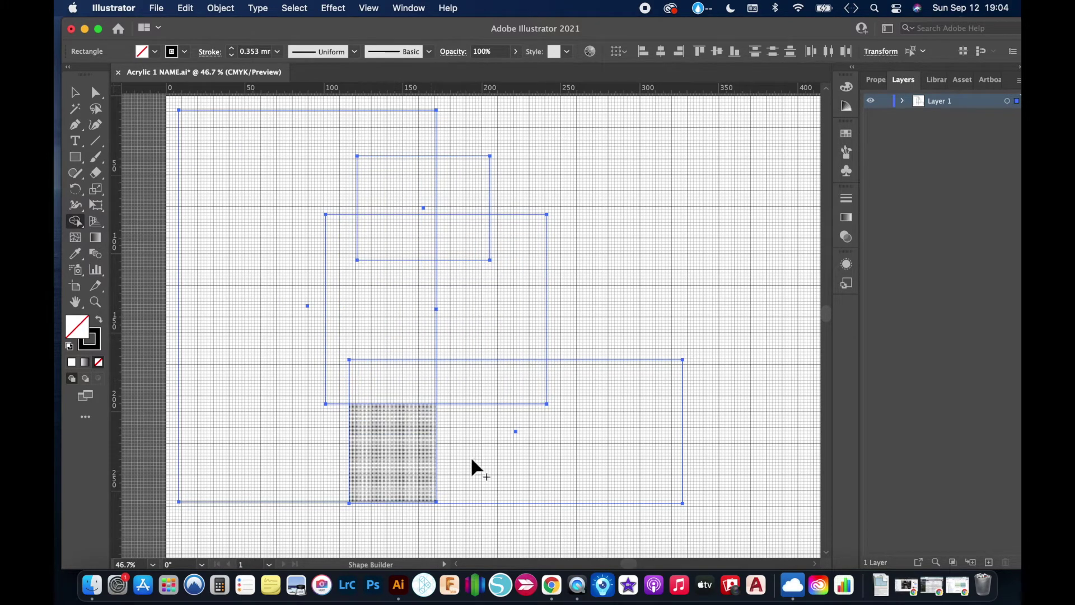
{"action": "mouse_move", "coordinate": [487, 434]}
{"action": "left_mouse_down"}
{"action": "mouse_move", "coordinate": [443, 382]}
{"action": "mouse_move", "coordinate": [391, 453]}
{"action": "mouse_move", "coordinate": [313, 434]}
{"action": "mouse_move", "coordinate": [350, 353]}
{"action": "mouse_move", "coordinate": [450, 330]}
{"action": "mouse_move", "coordinate": [452, 238]}
{"action": "mouse_move", "coordinate": [395, 241]}
{"action": "mouse_move", "coordinate": [407, 190]}
{"action": "mouse_move", "coordinate": [396, 191]}
{"action": "mouse_move", "coordinate": [479, 185]}
{"action": "left_mouse_up"}
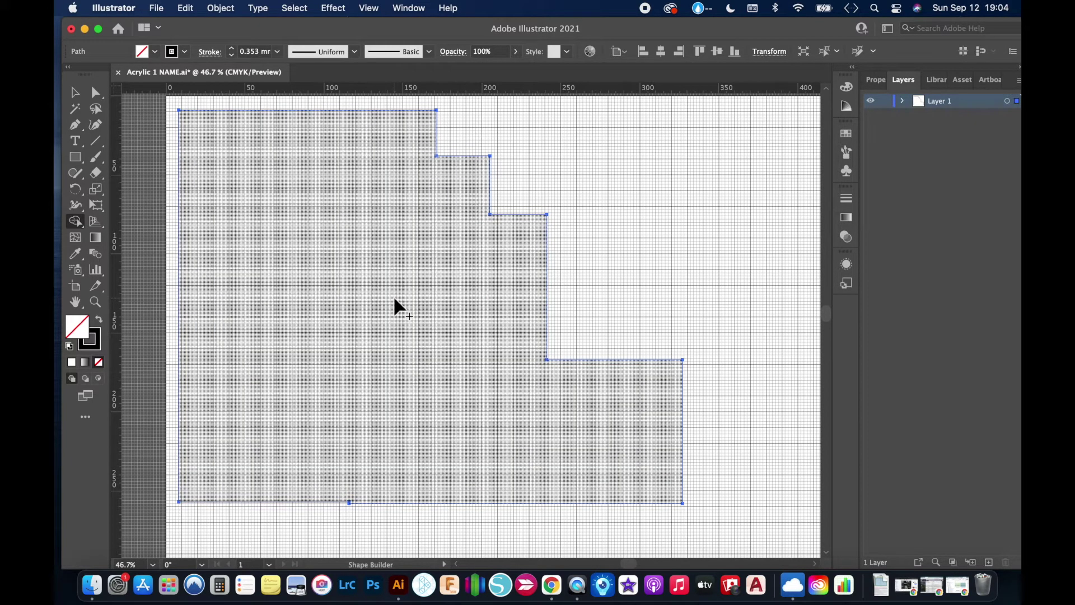
- Use Direct Selection to move the middle step's horizontal edge straight down about 35 mm, and deselect the outline
{"action": "key", "text": "v"}
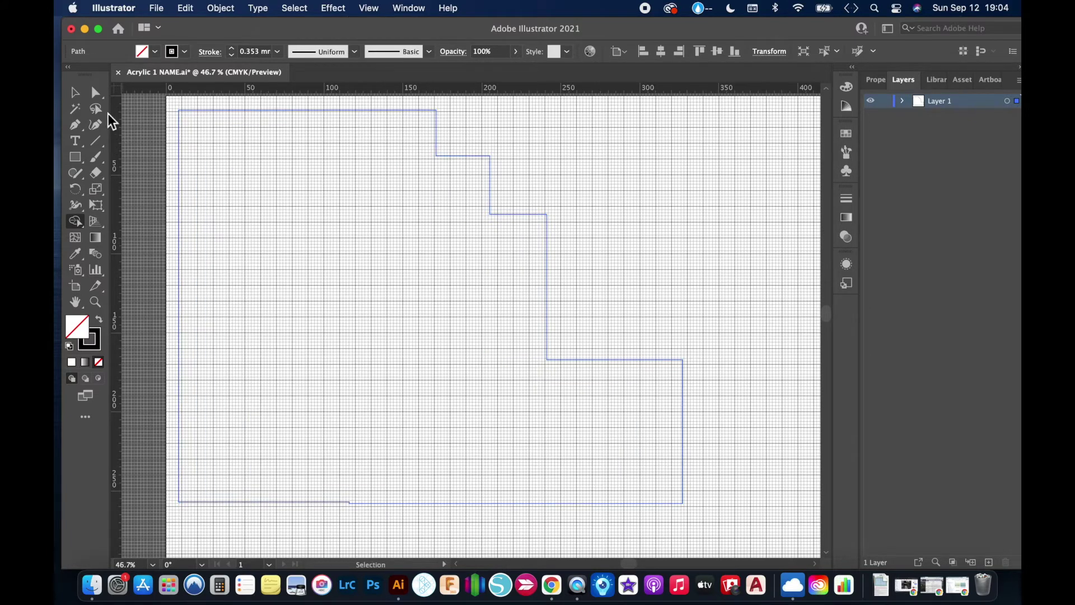
{"action": "left_click", "coordinate": [99, 95]}
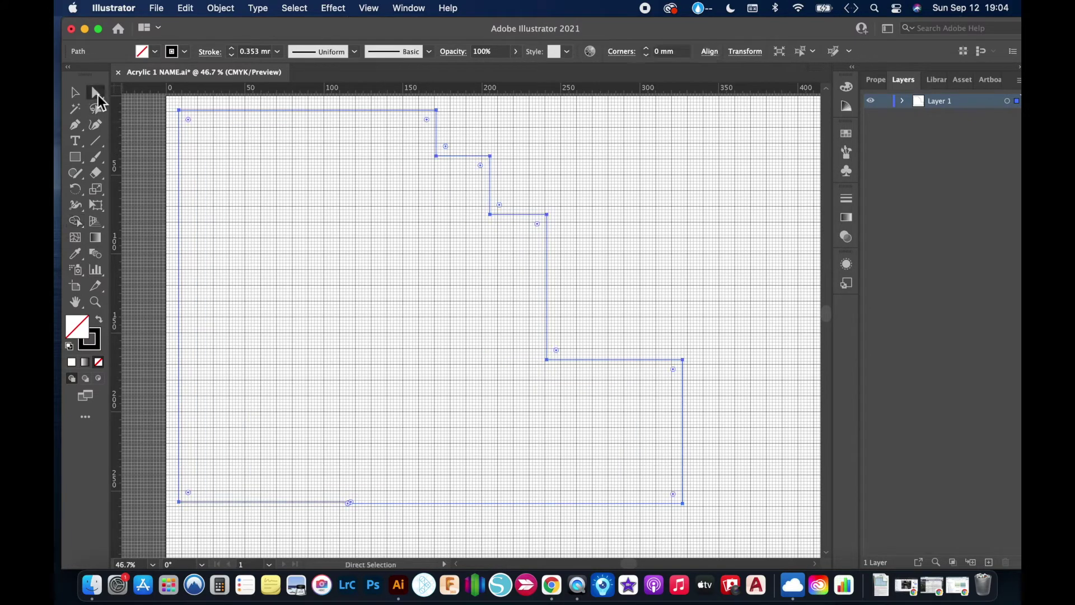
{"action": "left_click", "coordinate": [620, 171]}
{"action": "left_click_drag", "start_coordinate": [473, 208], "coordinate": [583, 230]}
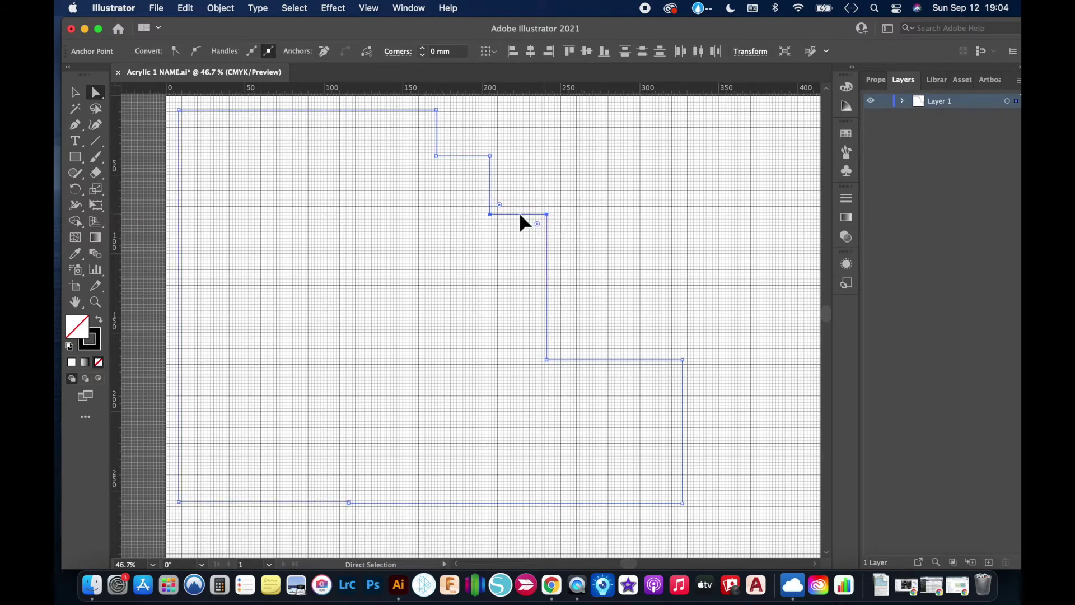
{"action": "left_click_drag", "start_coordinate": [520, 218], "coordinate": [522, 273]}
{"action": "left_click", "coordinate": [421, 155]}
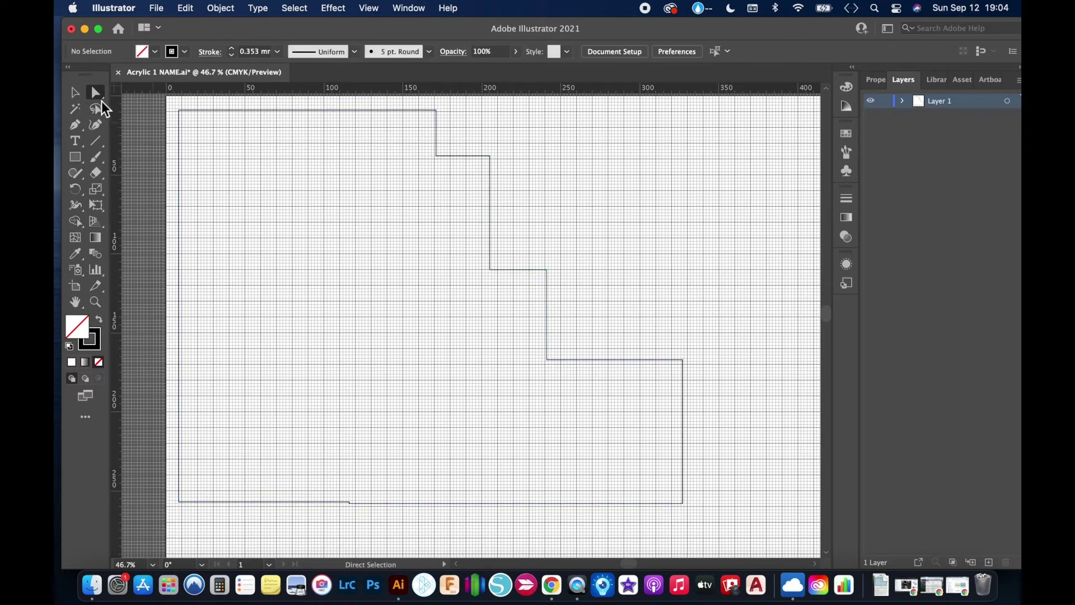
- Select both anchor points of the uppermost step's horizontal edge and move it straight down about 20 mm
{"action": "left_click", "coordinate": [437, 156]}
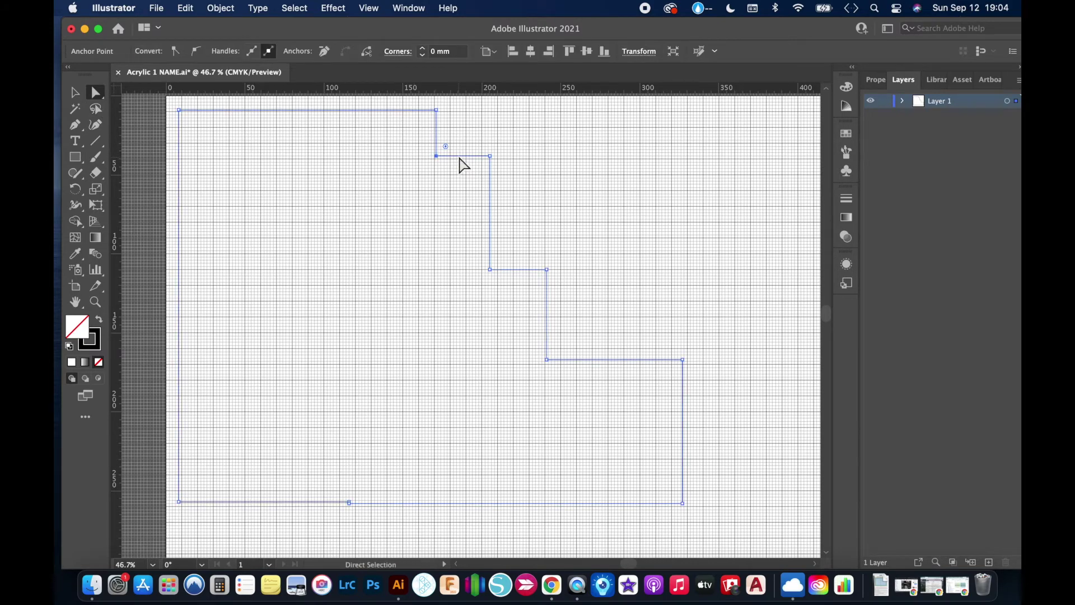
{"action": "left_click", "coordinate": [490, 156]}
{"action": "left_click", "coordinate": [432, 188]}
{"action": "left_click_drag", "start_coordinate": [413, 144], "coordinate": [463, 171]}
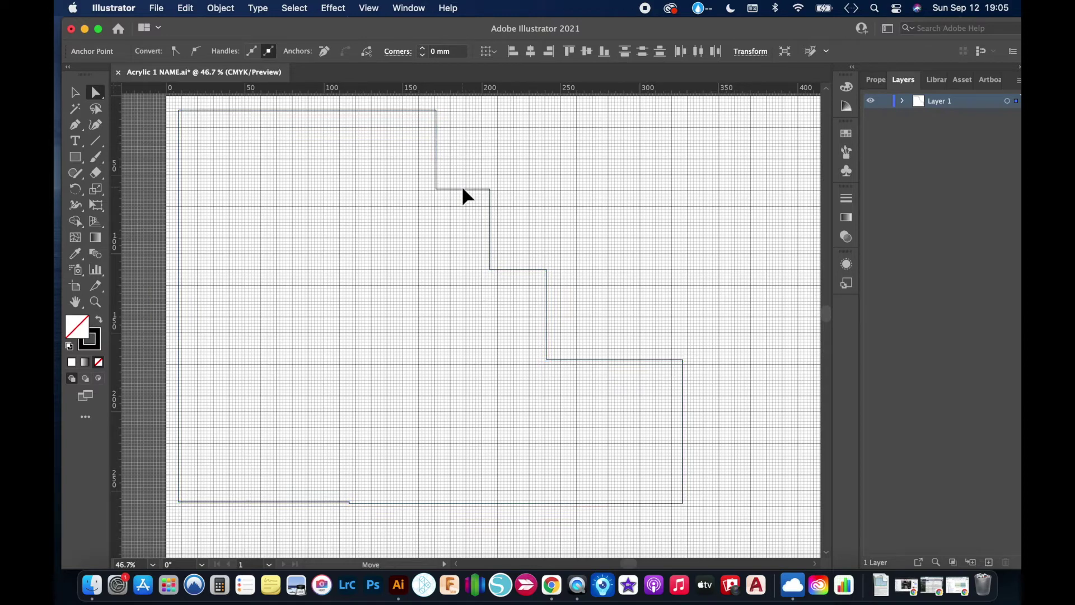
{"action": "key", "text": "shift"}
{"action": "left_click_drag", "start_coordinate": [462, 189], "coordinate": [463, 189]}
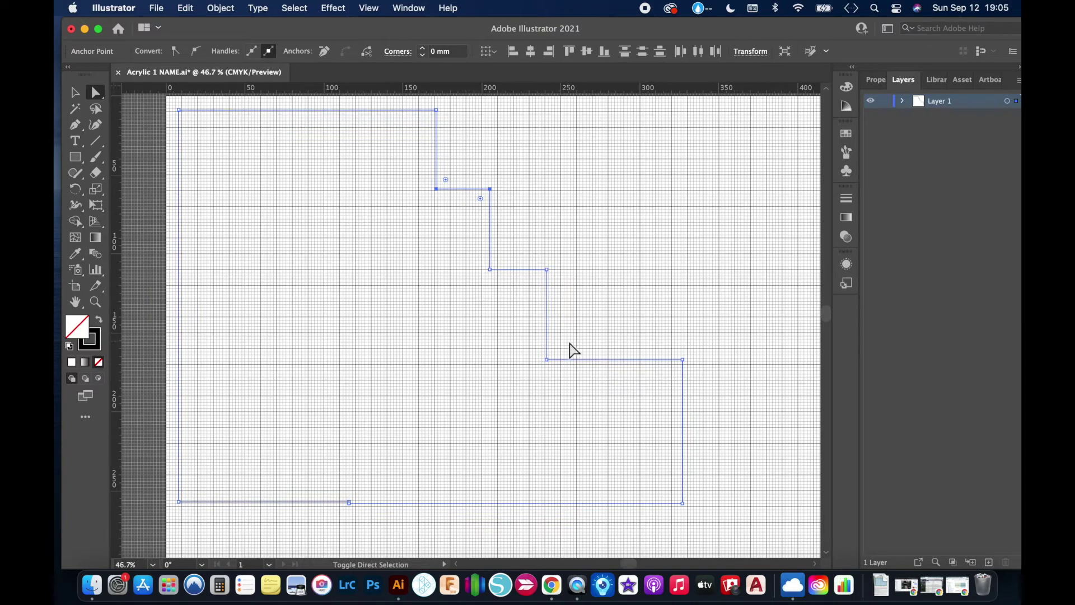
- Move the lowest step's right vertical edge inward about 45 mm to narrow the step, and deselect the outline
{"action": "left_click", "coordinate": [678, 347]}
{"action": "left_click_drag", "start_coordinate": [665, 336], "coordinate": [706, 516]}
{"action": "left_click_drag", "start_coordinate": [682, 461], "coordinate": [611, 461]}
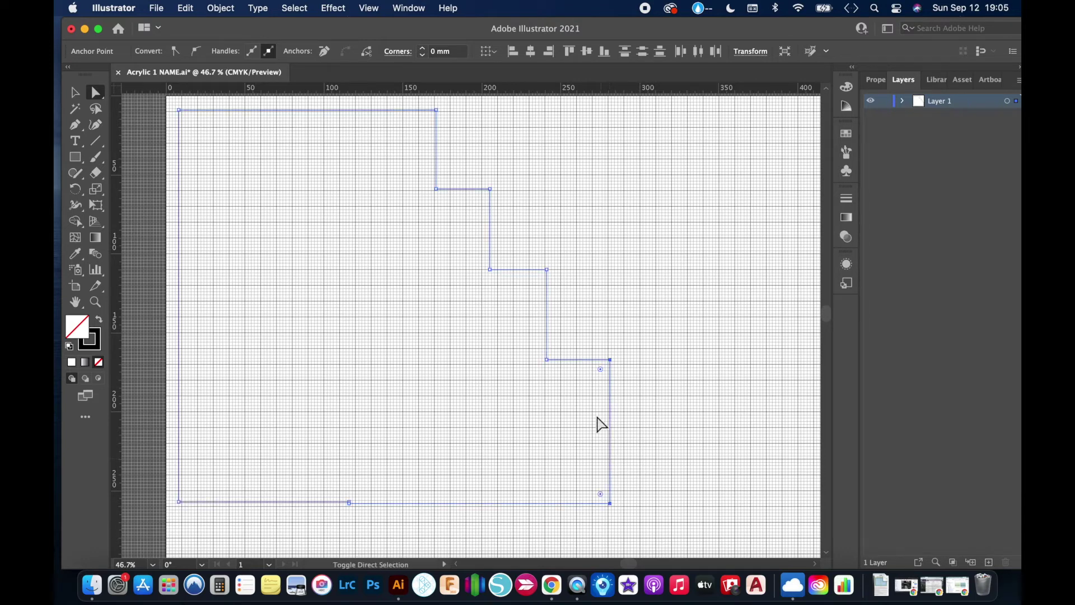
{"action": "left_click", "coordinate": [588, 324]}
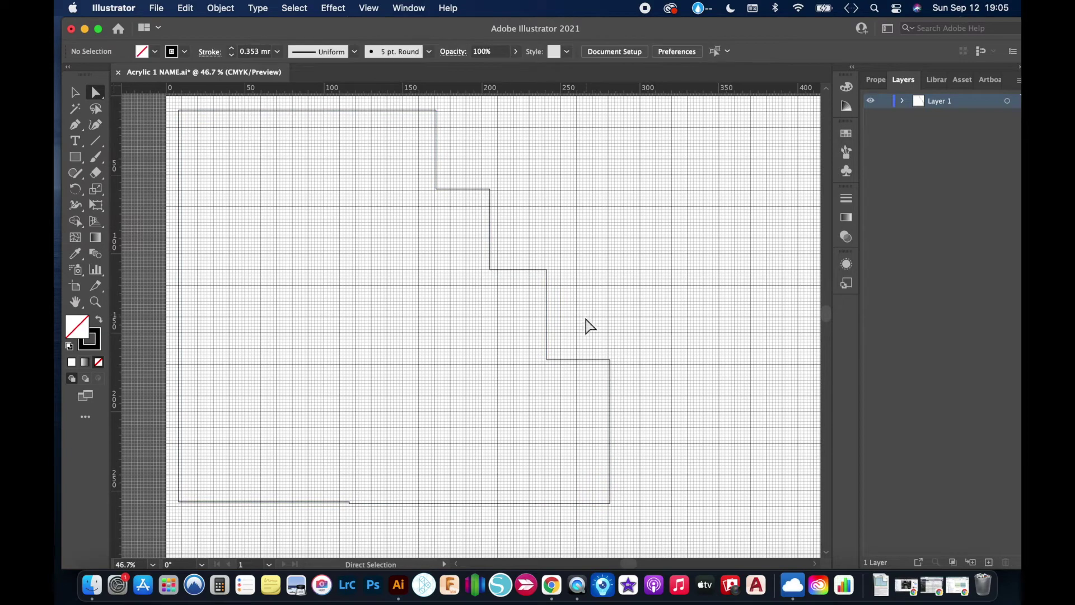
- Select the lowest step's horizontal edge and move it straight down about 3 mm on the grid
{"action": "left_click_drag", "start_coordinate": [516, 353], "coordinate": [632, 380]}
{"action": "scroll", "coordinate": [628, 373], "scroll_direction": "up", "scroll_amount": 5}
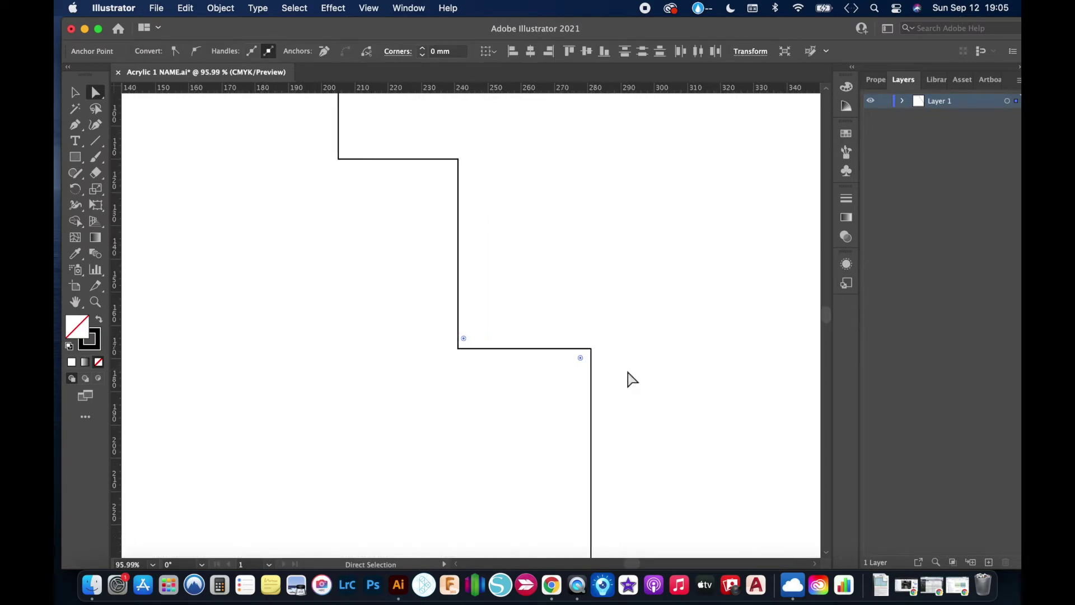
{"action": "scroll", "coordinate": [628, 373], "scroll_direction": "up", "scroll_amount": 2}
{"action": "scroll", "coordinate": [628, 373], "scroll_direction": "left", "scroll_amount": 2}
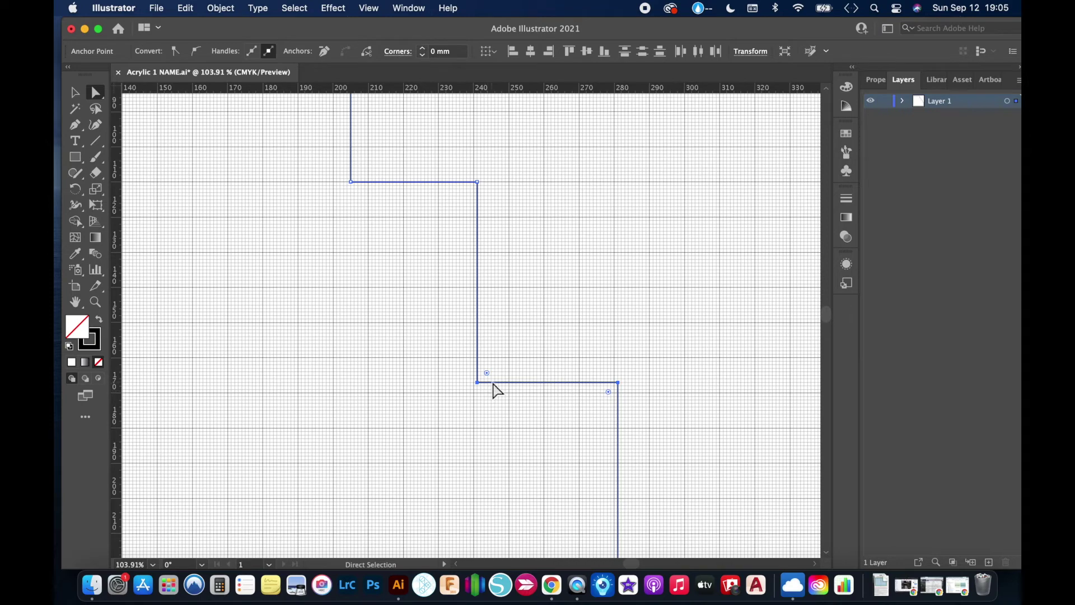
{"action": "left_click_drag", "start_coordinate": [493, 384], "coordinate": [493, 393]}
{"action": "scroll", "coordinate": [628, 475], "scroll_direction": "down", "scroll_amount": 5}
{"action": "scroll", "coordinate": [629, 475], "scroll_direction": "up", "scroll_amount": 5}
{"action": "scroll", "coordinate": [629, 475], "scroll_direction": "left", "scroll_amount": 3}
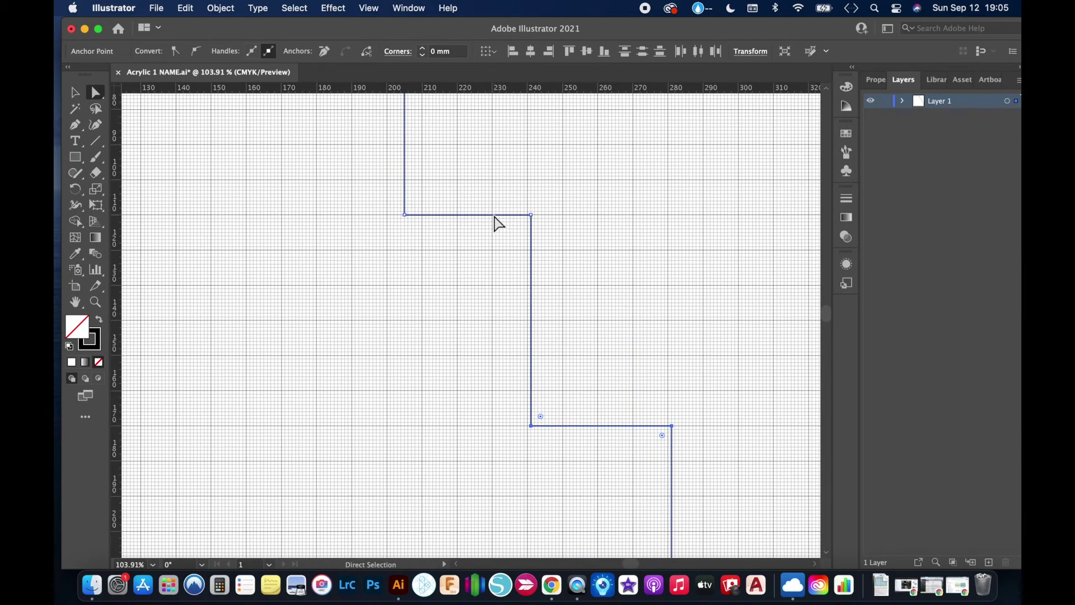
{"action": "scroll", "coordinate": [463, 211], "scroll_direction": "up", "scroll_amount": 2}
{"action": "scroll", "coordinate": [464, 211], "scroll_direction": "left", "scroll_amount": 1}
{"action": "scroll", "coordinate": [464, 211], "scroll_direction": "up", "scroll_amount": 3}
{"action": "scroll", "coordinate": [464, 211], "scroll_direction": "left", "scroll_amount": 1}
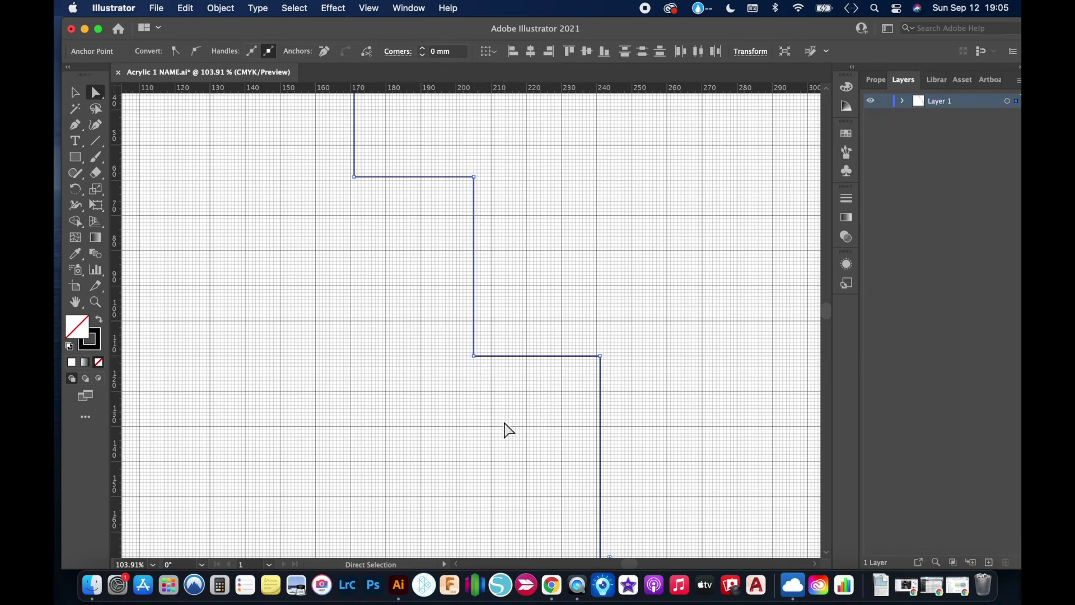
- Select both anchor points of the uppermost step's horizontal edge, move it down about 1 mm onto the grid line, and deselect the outline
{"action": "scroll", "coordinate": [504, 430], "scroll_direction": "up", "scroll_amount": 2}
{"action": "scroll", "coordinate": [504, 430], "scroll_direction": "left", "scroll_amount": 1}
{"action": "left_click_drag", "start_coordinate": [385, 210], "coordinate": [573, 243]}
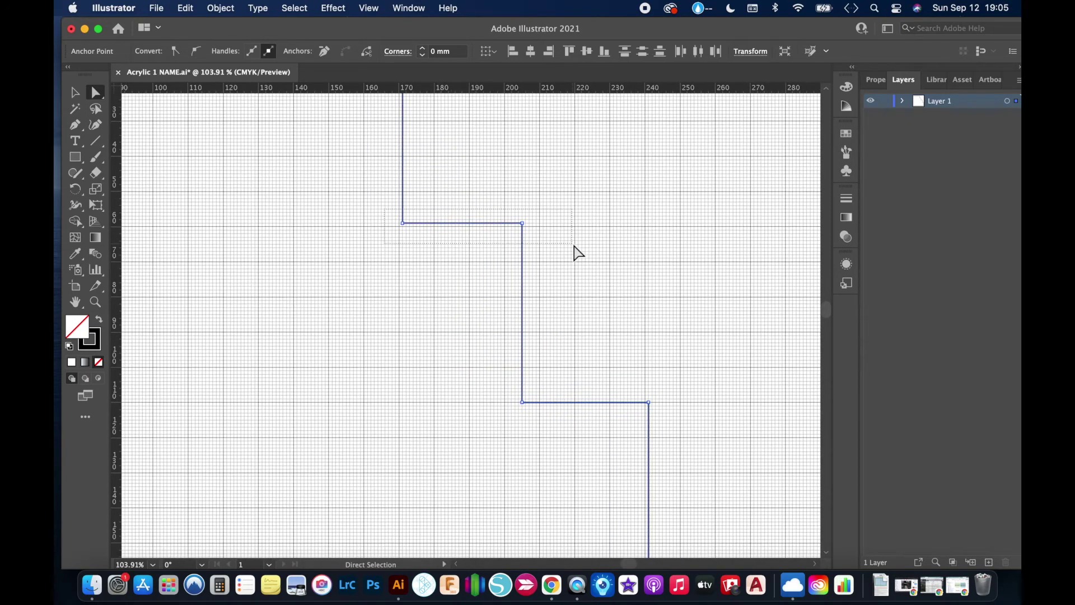
{"action": "left_click", "coordinate": [497, 226]}
{"action": "left_click_drag", "start_coordinate": [387, 210], "coordinate": [504, 226]}
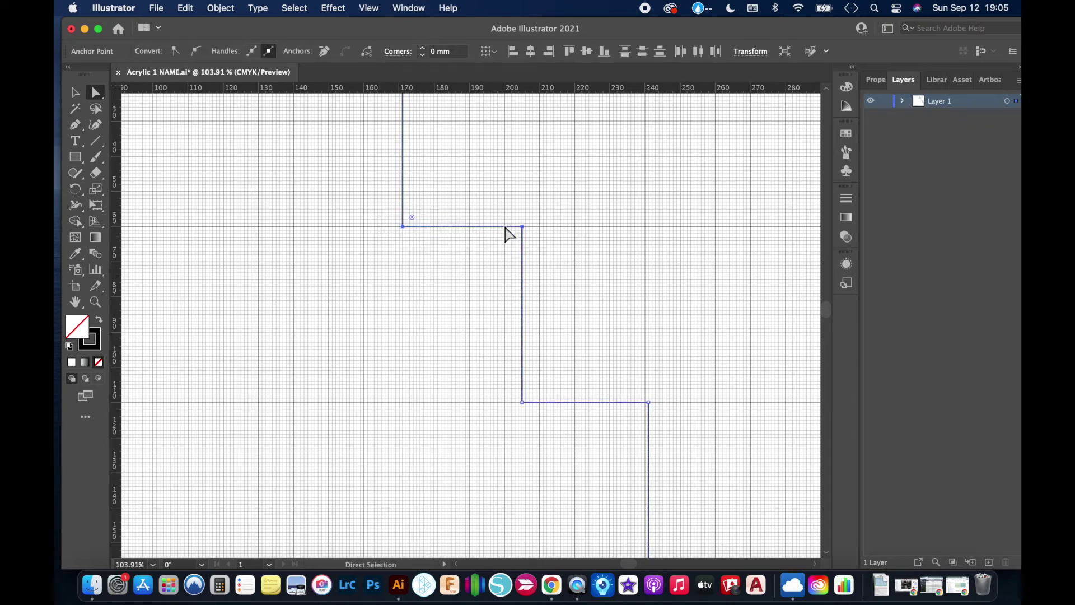
{"action": "left_click", "coordinate": [630, 367]}
- Move the lower anchor point of the small jog in the outline's bottom edge to X 117 mm, Y 257 mm
{"action": "scroll", "coordinate": [633, 374], "scroll_direction": "down", "scroll_amount": 5}
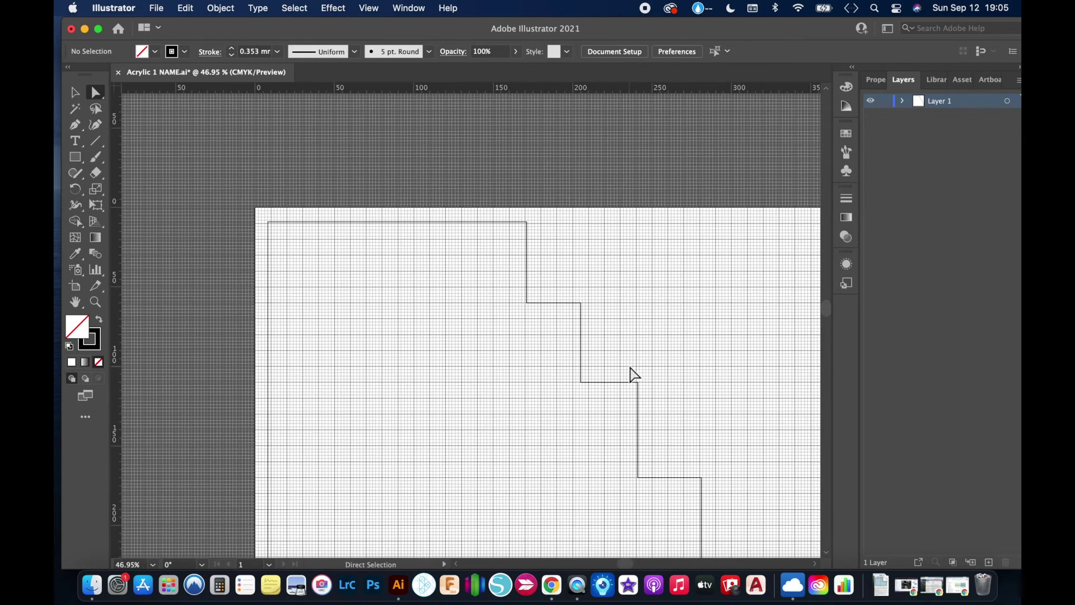
{"action": "scroll", "coordinate": [630, 374], "scroll_direction": "down", "scroll_amount": 3}
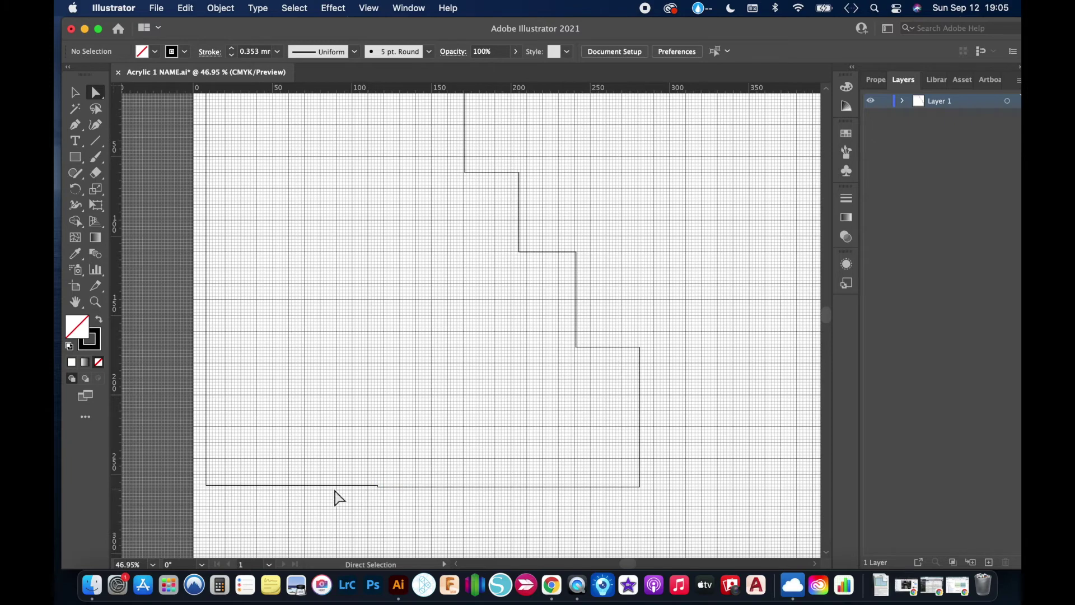
{"action": "scroll", "coordinate": [370, 498], "scroll_direction": "up", "scroll_amount": 8}
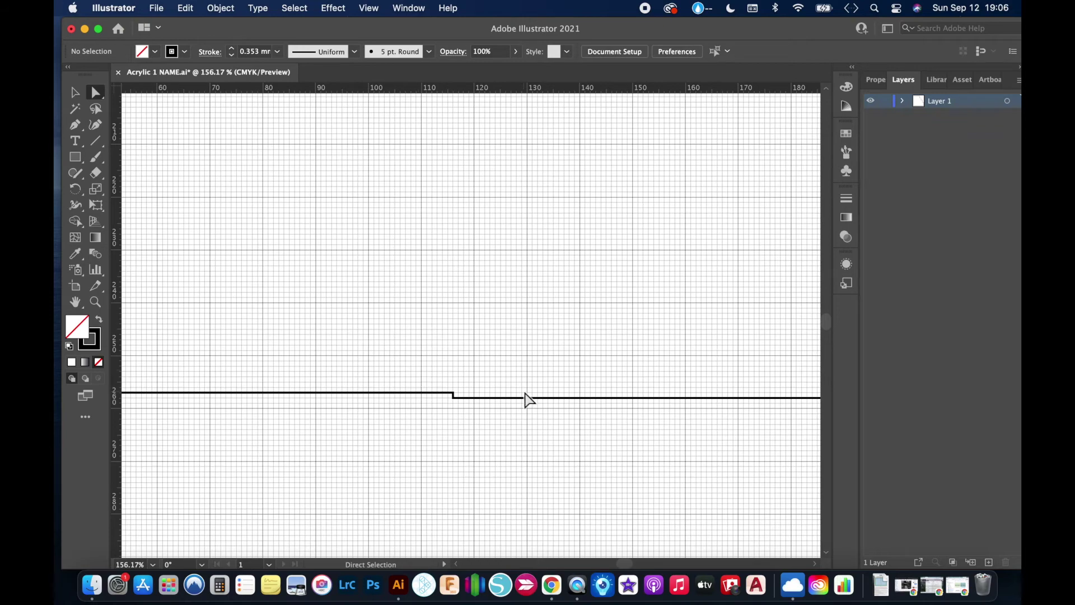
{"action": "scroll", "coordinate": [524, 398], "scroll_direction": "down", "scroll_amount": 4}
{"action": "scroll", "coordinate": [524, 399], "scroll_direction": "right", "scroll_amount": 5}
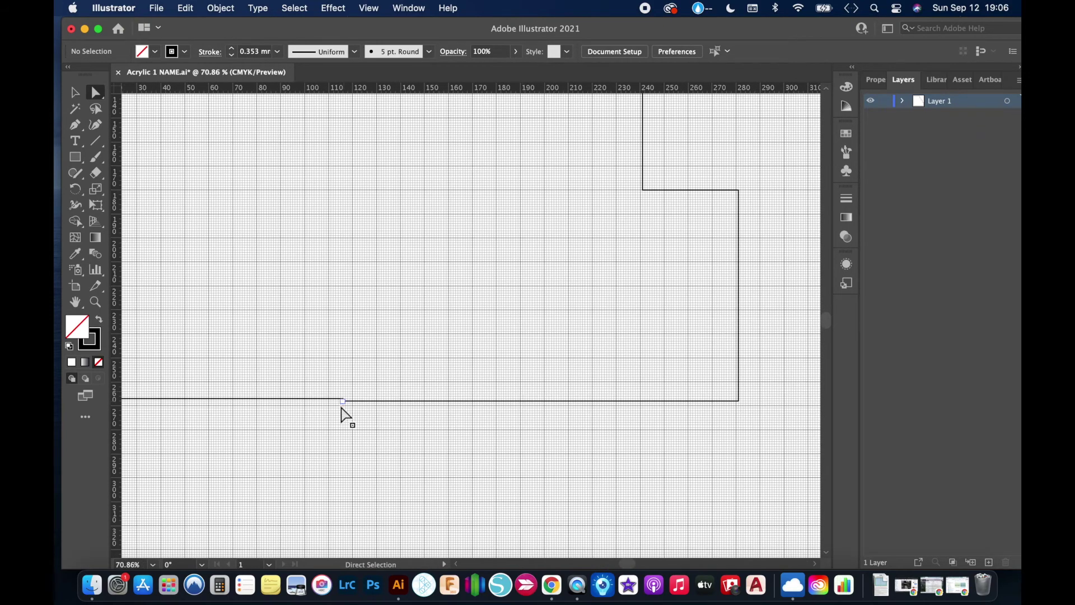
{"action": "left_click", "coordinate": [342, 399]}
{"action": "scroll", "coordinate": [343, 401], "scroll_direction": "up", "scroll_amount": 5}
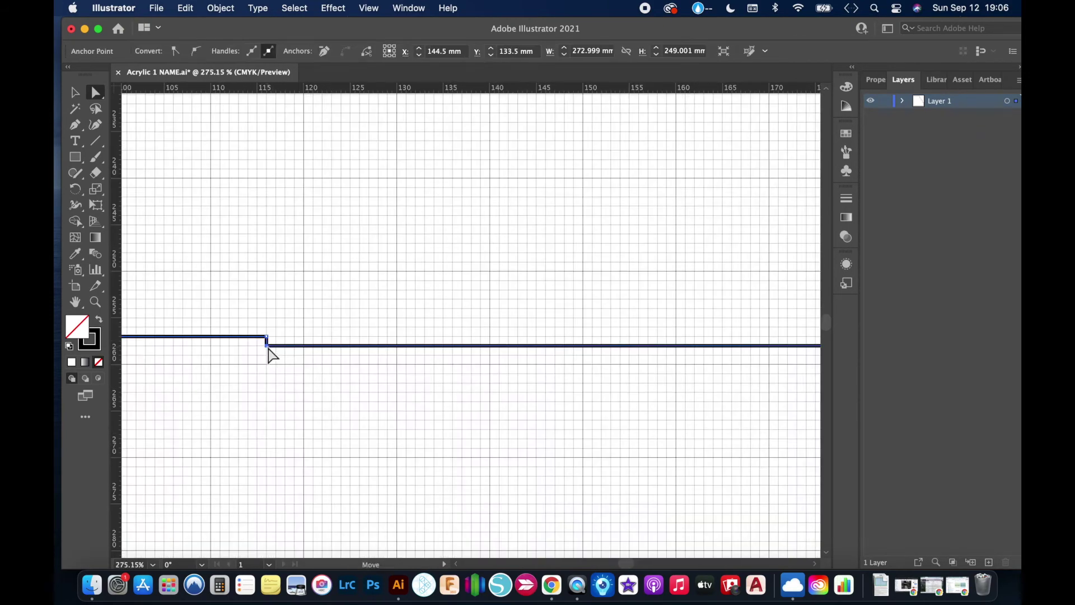
{"action": "left_click_drag", "start_coordinate": [270, 348], "coordinate": [277, 341]}
- Move the outline's bottom-right corner anchor straight up about 1 mm to level the bottom edge, and check along that edge
{"action": "scroll", "coordinate": [482, 401], "scroll_direction": "right", "scroll_amount": 10}
{"action": "scroll", "coordinate": [483, 395], "scroll_direction": "right", "scroll_amount": 10}
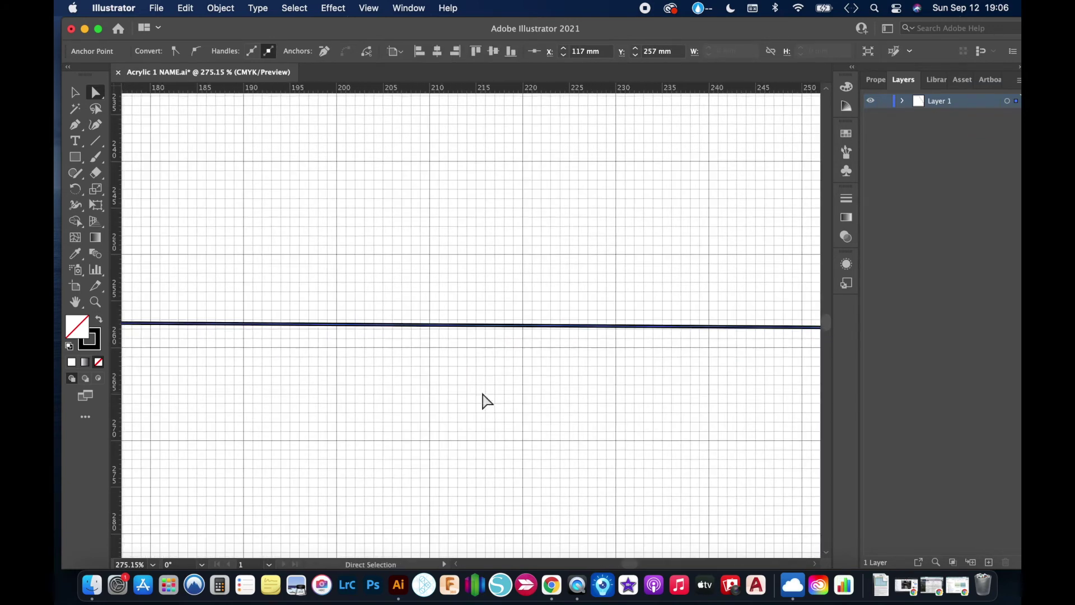
{"action": "scroll", "coordinate": [487, 401], "scroll_direction": "left", "scroll_amount": 10}
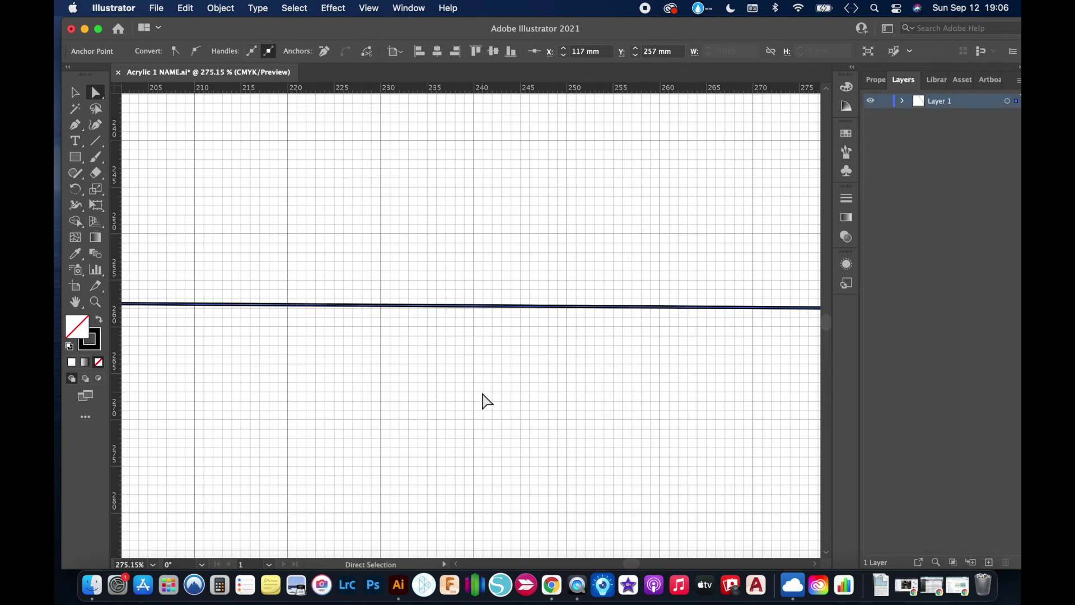
{"action": "scroll", "coordinate": [487, 401], "scroll_direction": "right", "scroll_amount": 10}
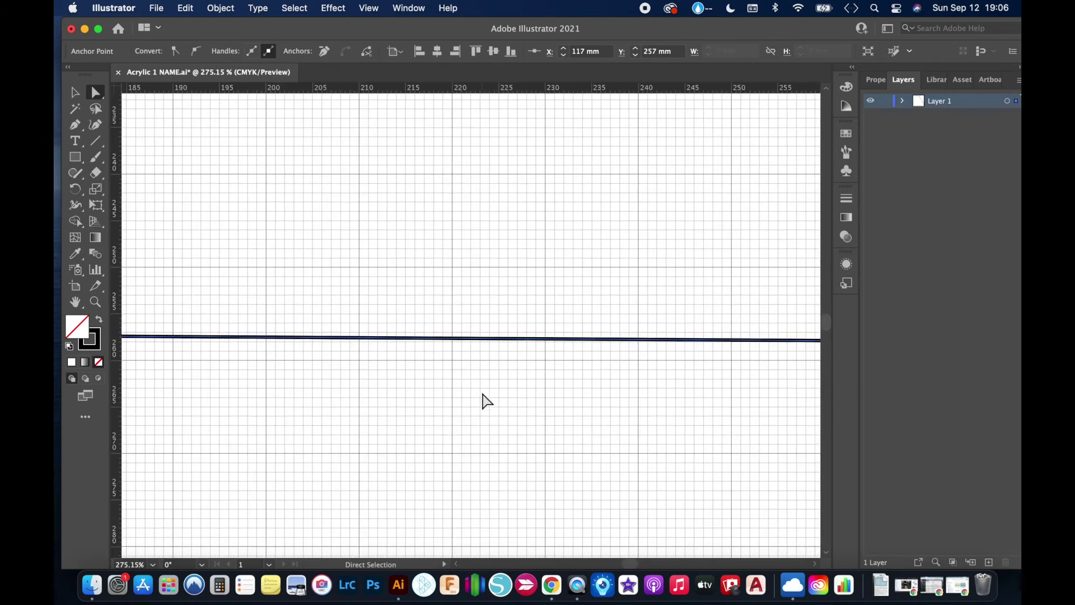
{"action": "left_click_drag", "start_coordinate": [627, 345], "coordinate": [627, 337]}
{"action": "scroll", "coordinate": [536, 377], "scroll_direction": "left", "scroll_amount": 20}
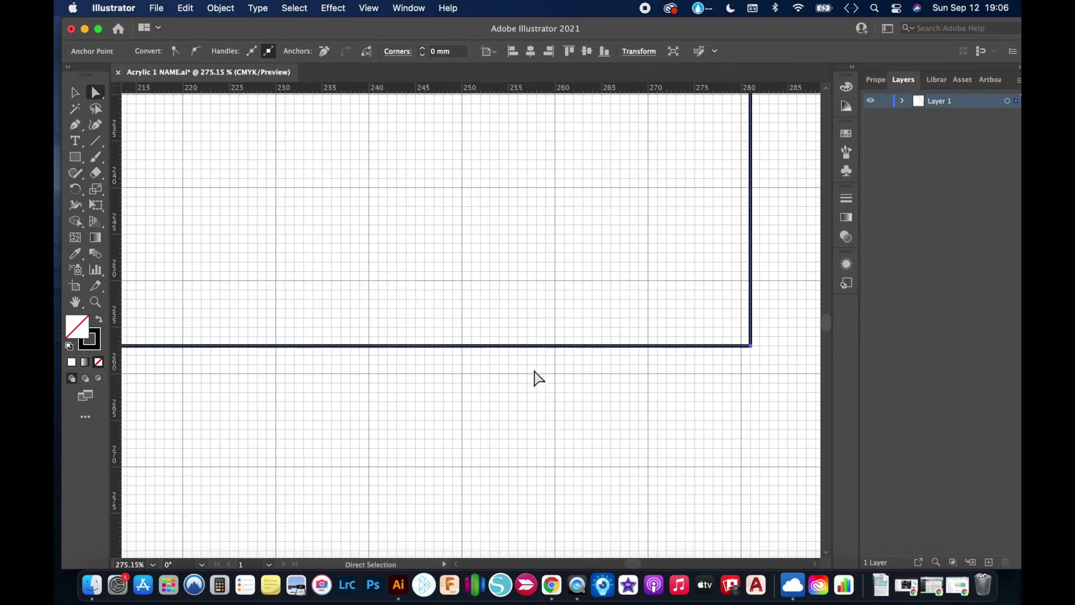
{"action": "scroll", "coordinate": [538, 378], "scroll_direction": "left", "scroll_amount": 12}
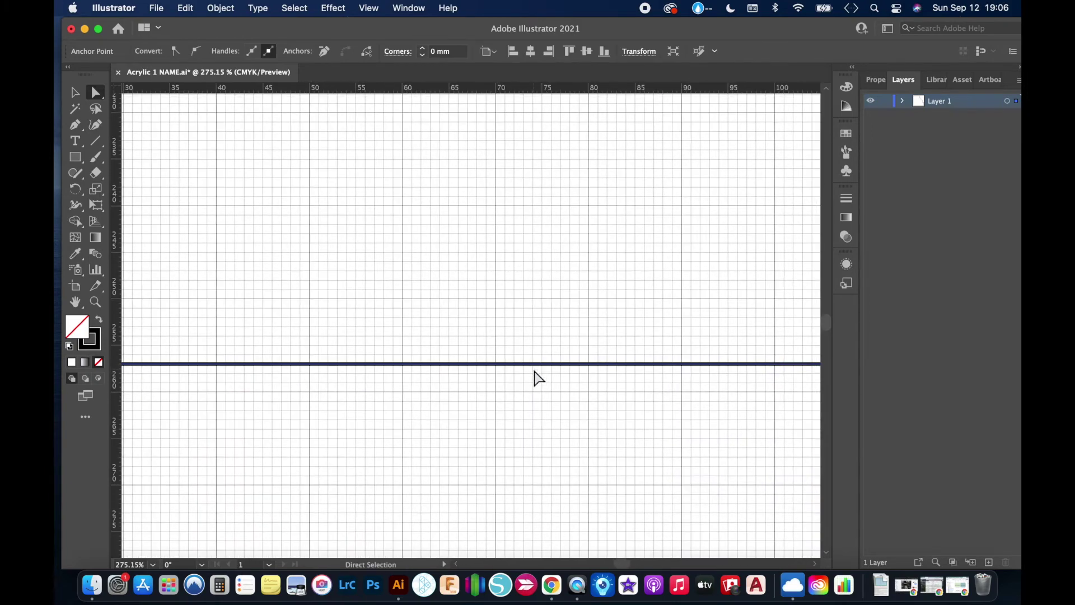
{"action": "scroll", "coordinate": [536, 376], "scroll_direction": "right", "scroll_amount": 12}
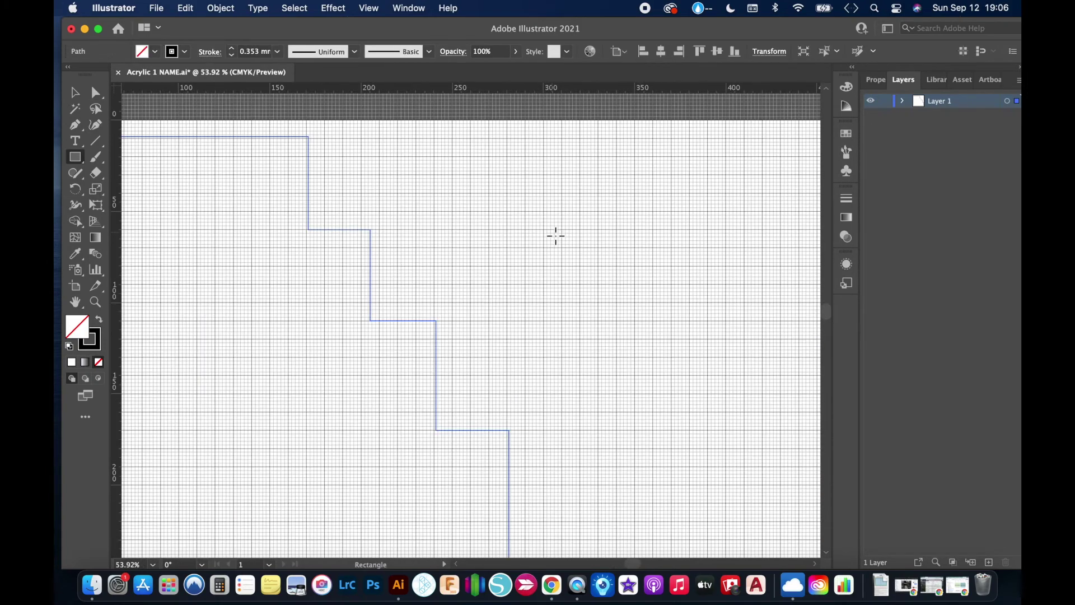
- Create a rectangle 30 mm wide and 100 mm high in the empty area beside the stepped outline
{"action": "scroll", "coordinate": [556, 236], "scroll_direction": "right", "scroll_amount": 1}
{"action": "left_click", "coordinate": [555, 236]}
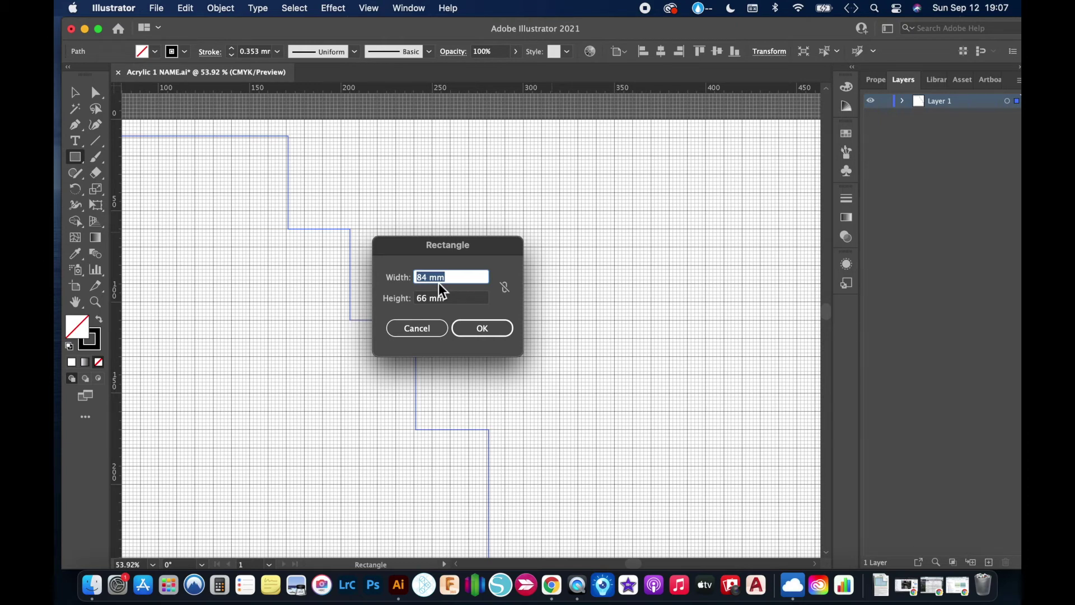
{"action": "type", "text": "mm"}
{"action": "key", "text": "Tab"}
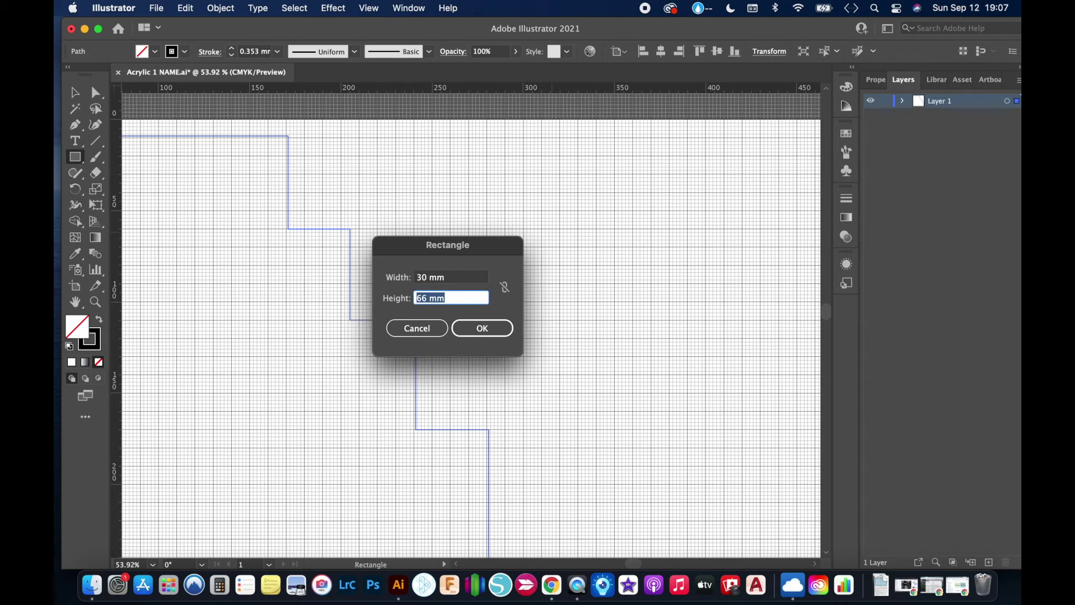
{"action": "type", "text": "100 mm"}
{"action": "key", "text": "Return"}
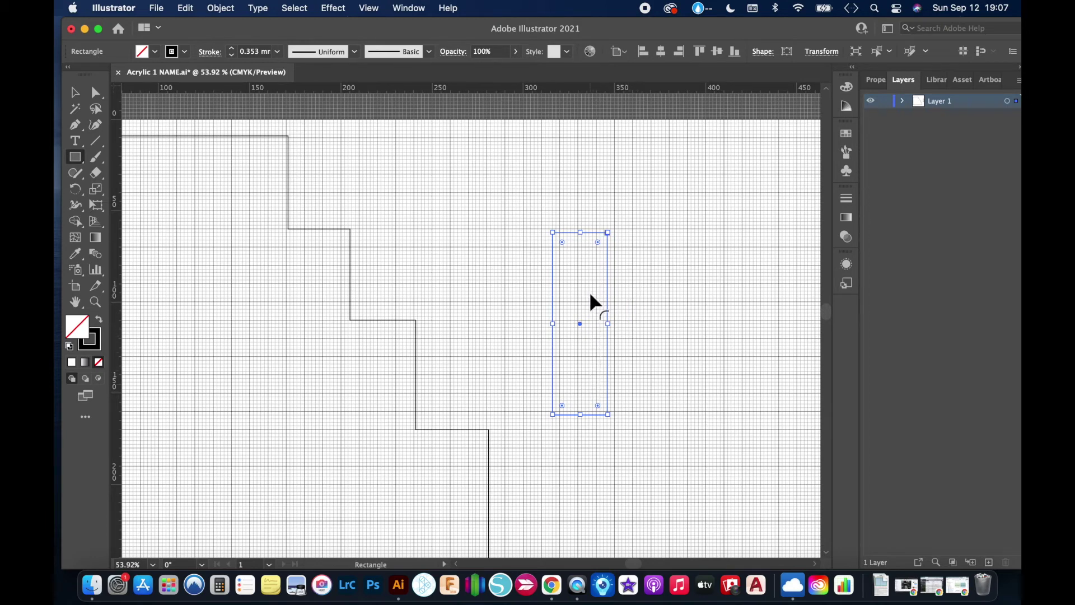
- Round all four corners of the 30 × 100 mm rectangle to a radius of about 4 mm
{"action": "left_click", "coordinate": [589, 270]}
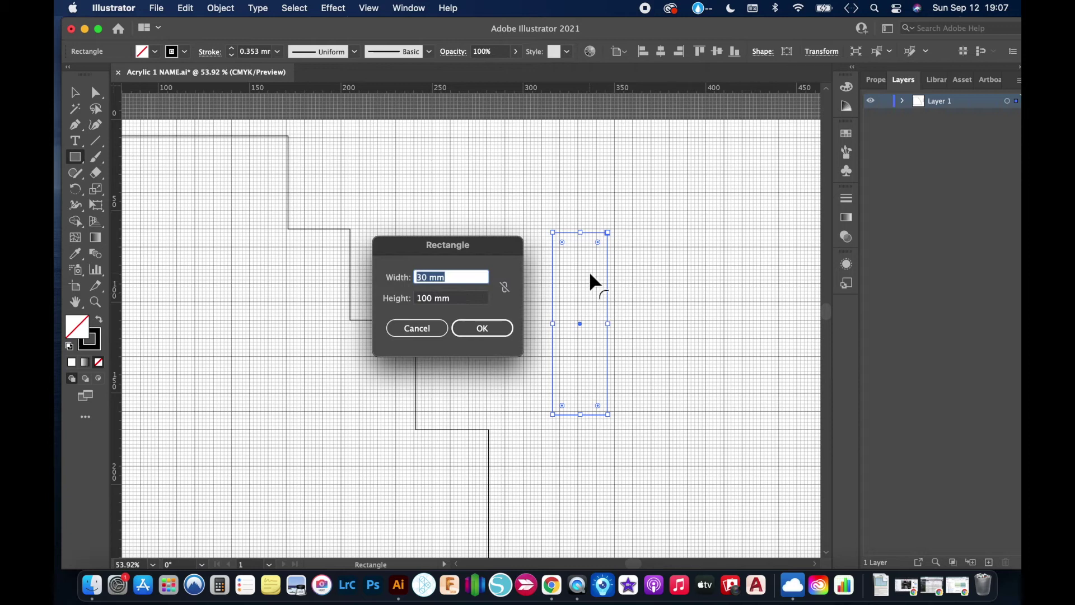
{"action": "left_click", "coordinate": [418, 326]}
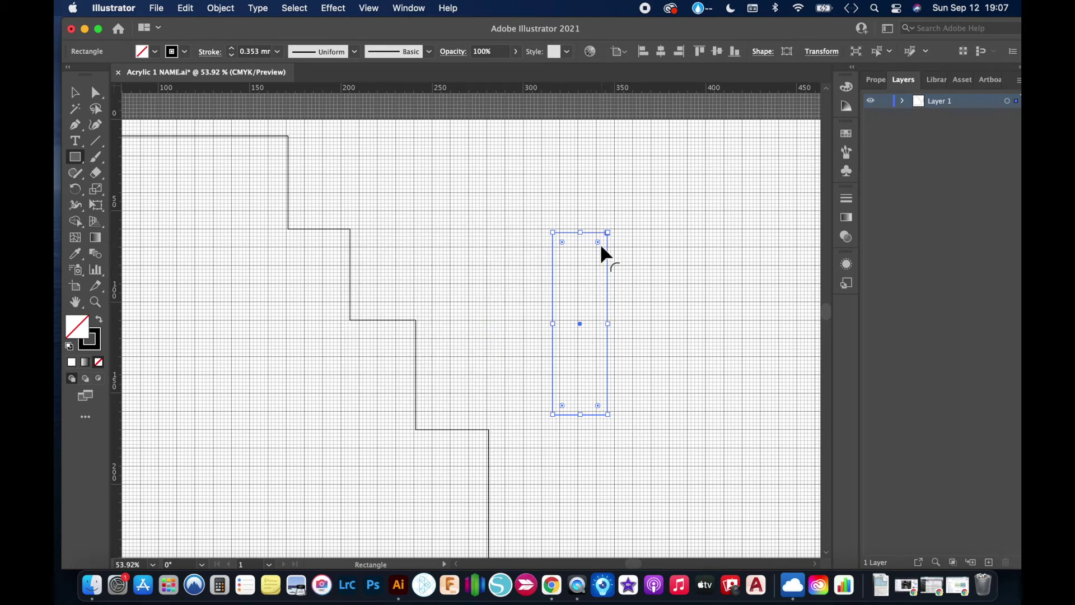
{"action": "scroll", "coordinate": [572, 297], "scroll_direction": "up", "scroll_amount": 5}
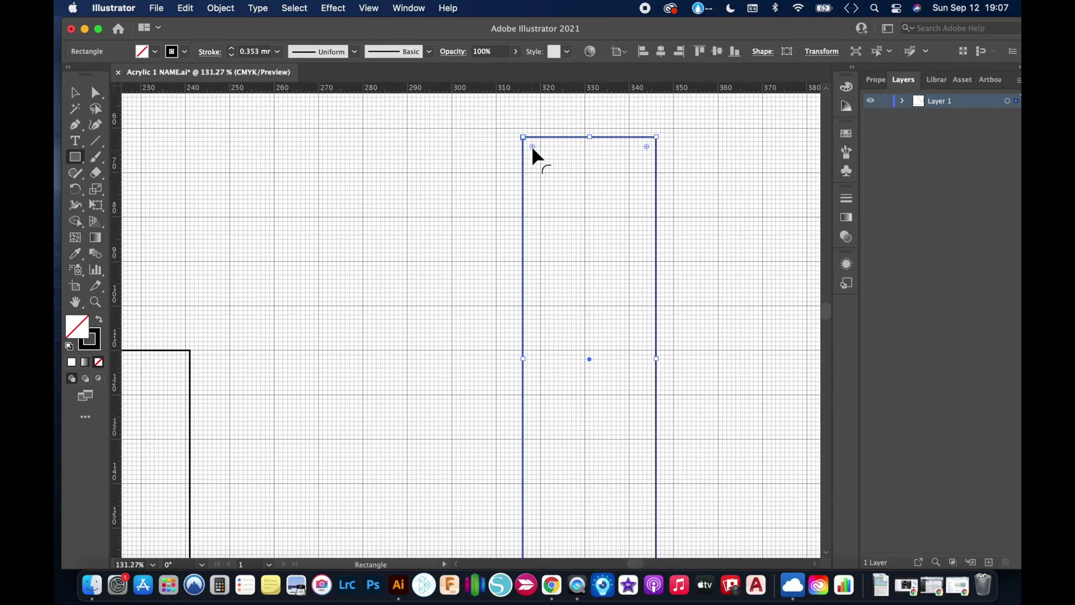
{"action": "left_click_drag", "start_coordinate": [532, 145], "coordinate": [539, 153]}
{"action": "scroll", "coordinate": [688, 315], "scroll_direction": "down", "scroll_amount": 3}
{"action": "scroll", "coordinate": [688, 315], "scroll_direction": "right", "scroll_amount": 4}
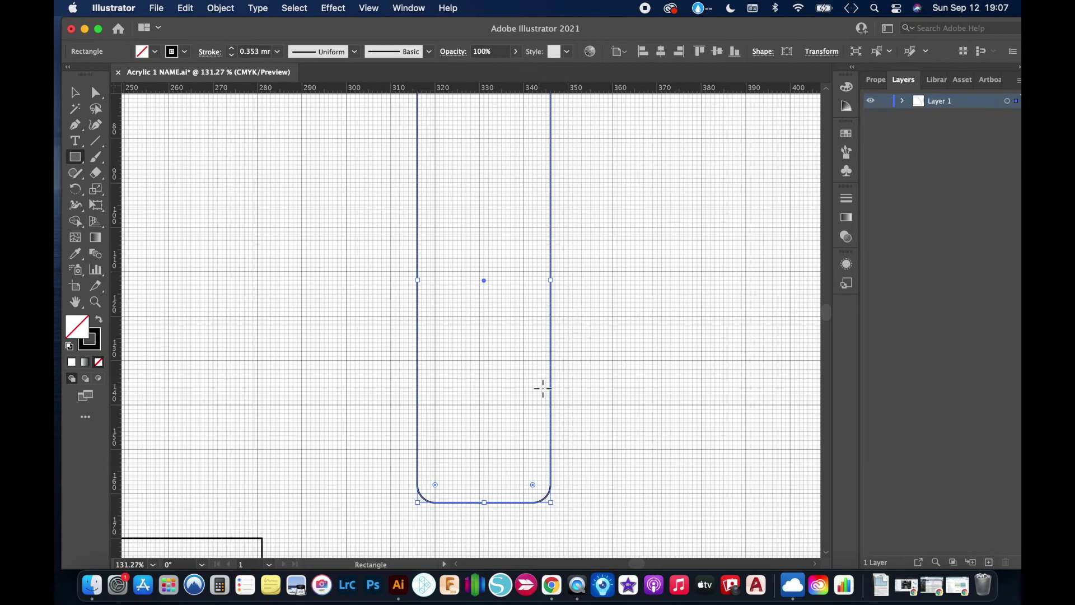
{"action": "scroll", "coordinate": [542, 388], "scroll_direction": "down", "scroll_amount": 2}
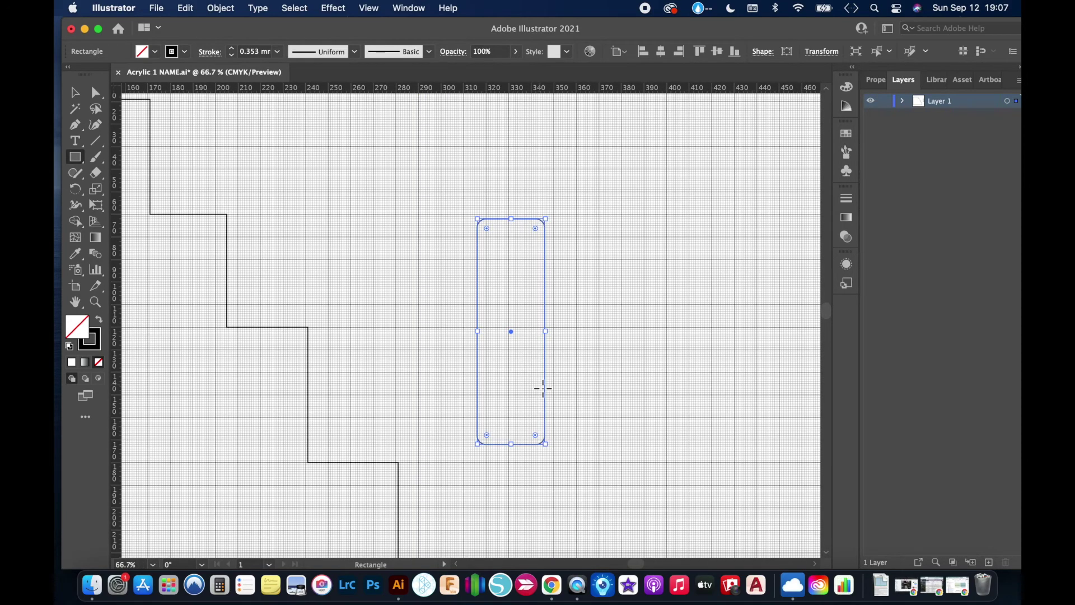
- Create a slot rectangle 15 mm wide and 1.9 mm high beside the rounded rectangle
{"action": "left_click", "coordinate": [591, 283]}
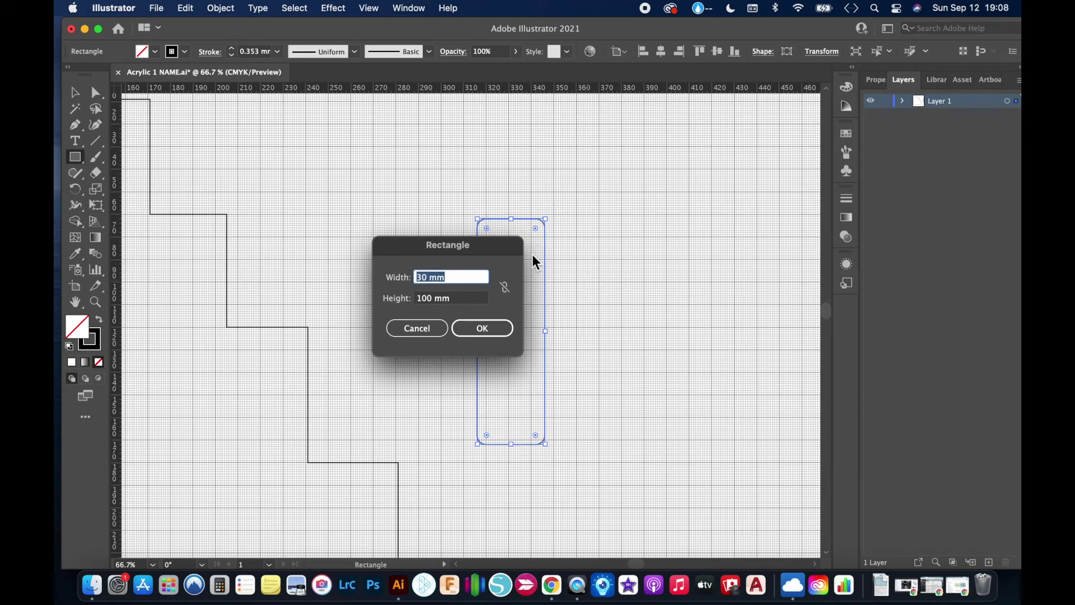
{"action": "type", "text": "15mm"}
{"action": "key", "text": "Tab"}
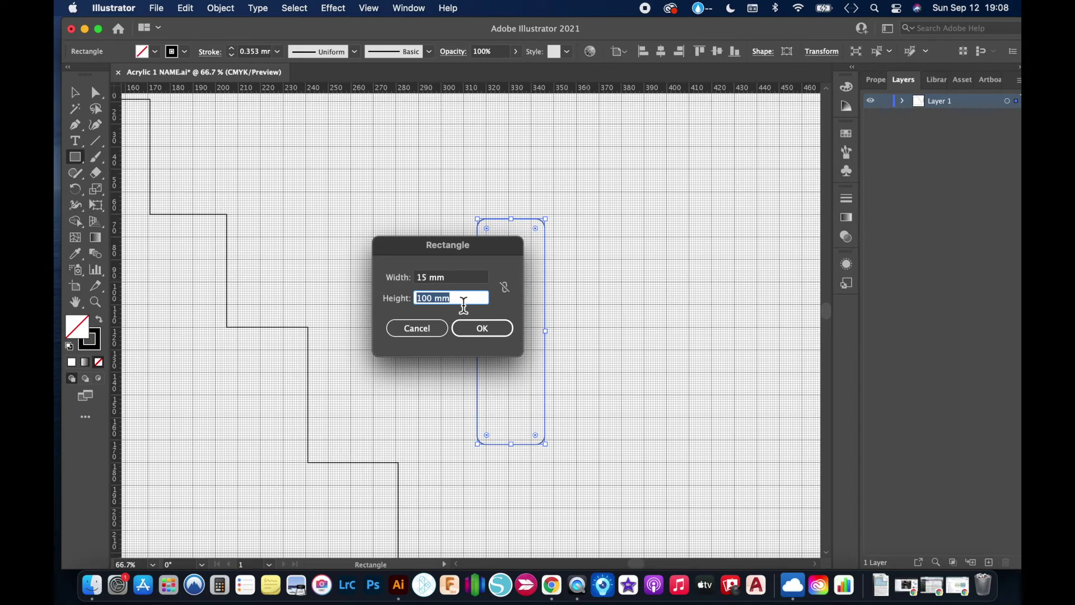
{"action": "type", "text": "1.9"}
{"action": "left_click", "coordinate": [480, 326]}
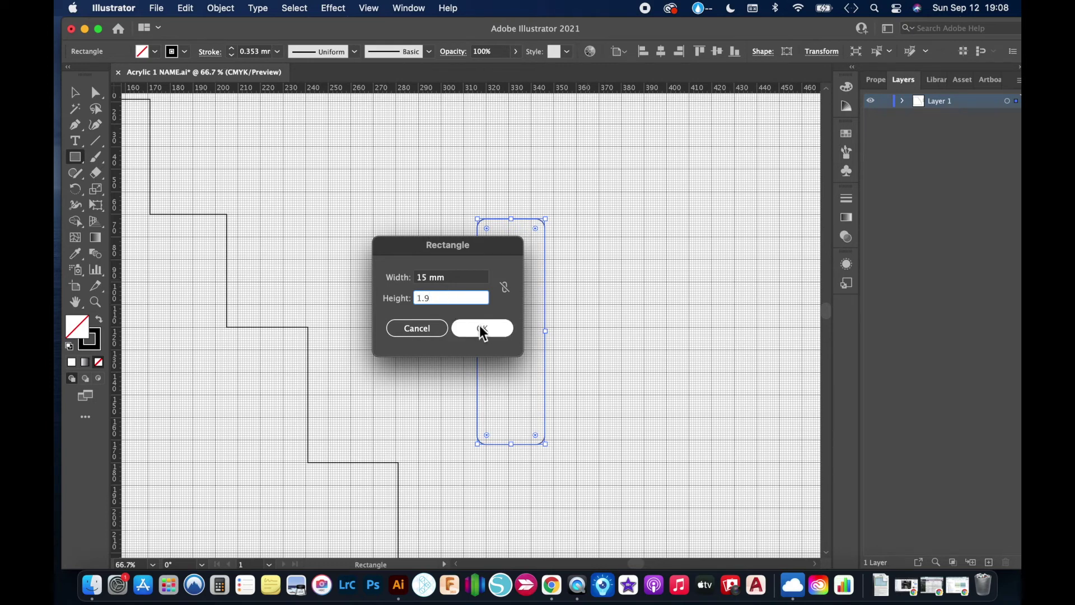
- Move the slot rectangle into the upper half of the rounded rectangle, flush with its right edge, and deselect it
{"action": "left_click", "coordinate": [75, 93]}
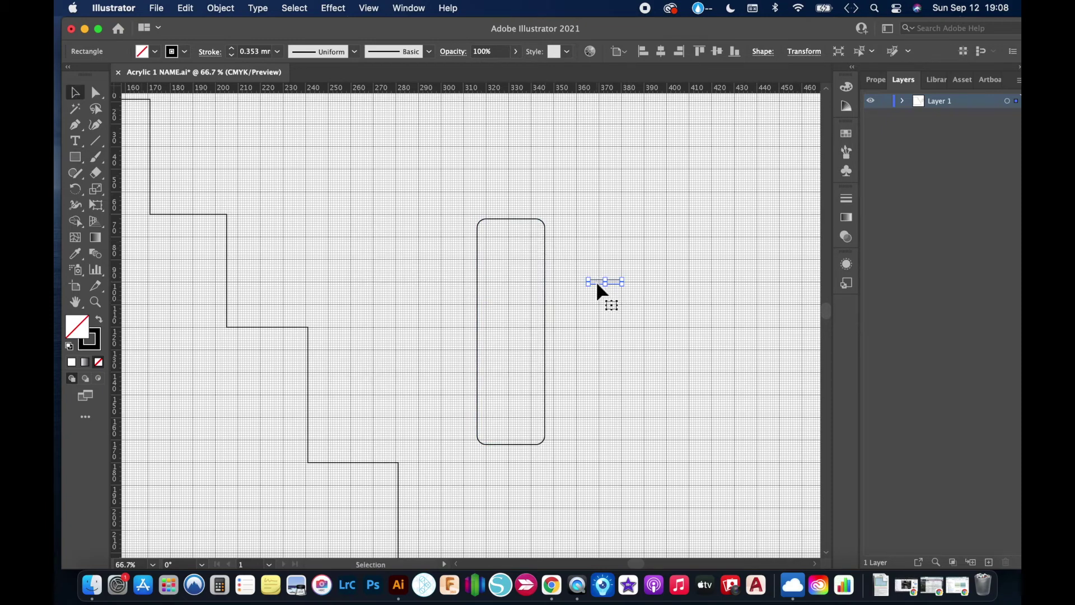
{"action": "scroll", "coordinate": [596, 283], "scroll_direction": "up", "scroll_amount": 5}
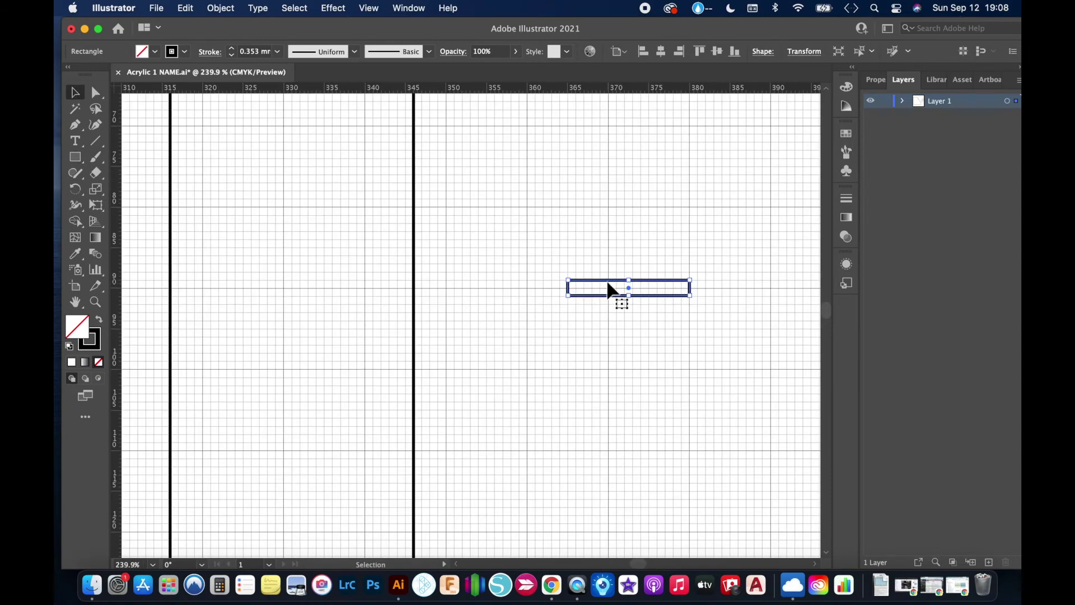
{"action": "left_click_drag", "start_coordinate": [610, 288], "coordinate": [332, 300]}
{"action": "scroll", "coordinate": [379, 386], "scroll_direction": "down", "scroll_amount": 4}
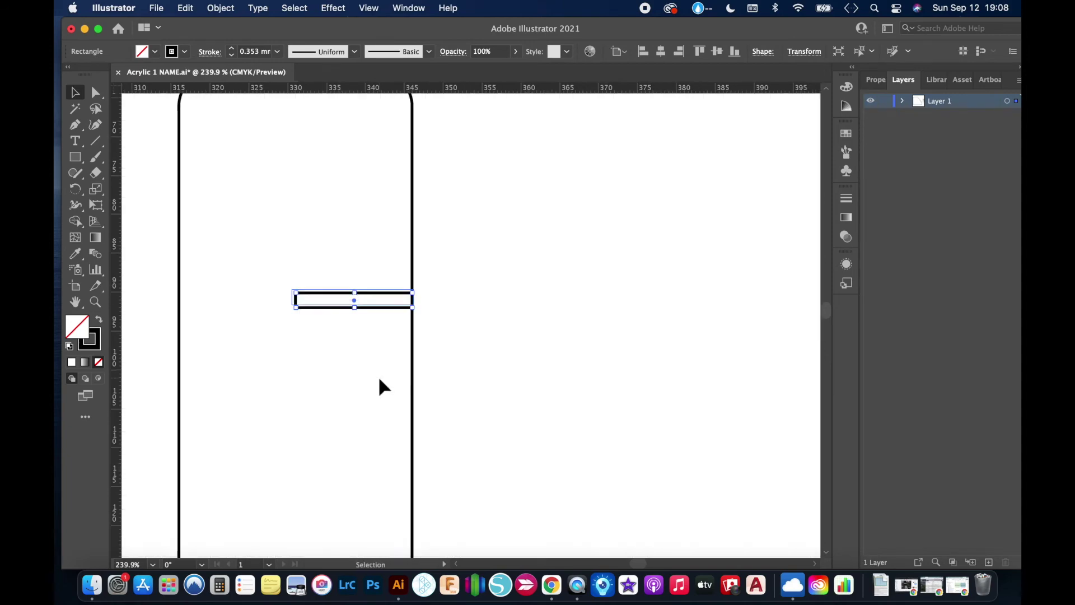
{"action": "scroll", "coordinate": [536, 392], "scroll_direction": "down", "scroll_amount": 3}
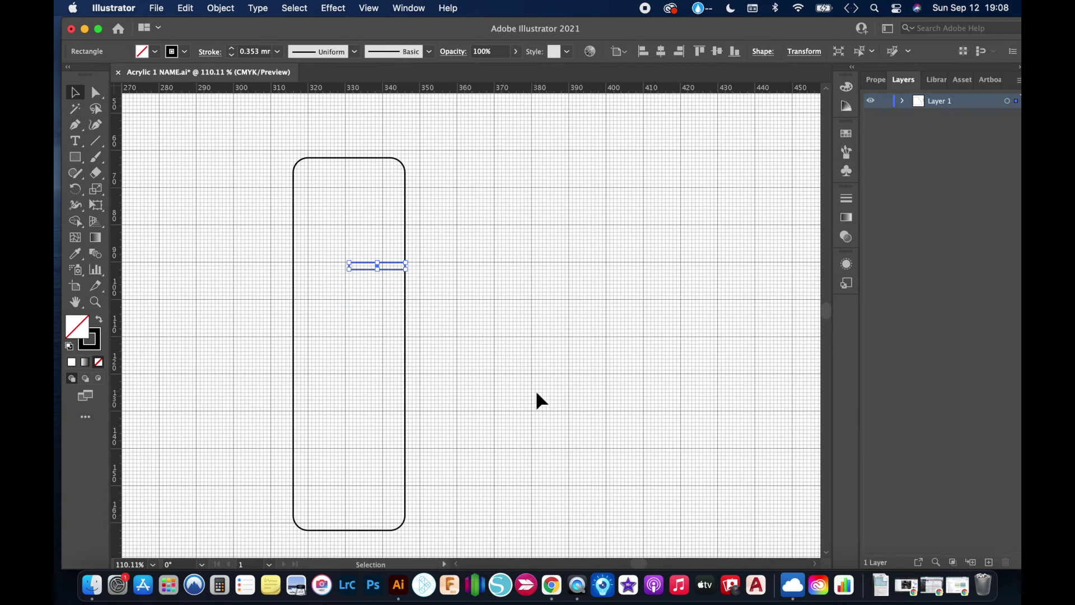
{"action": "left_click", "coordinate": [532, 392]}
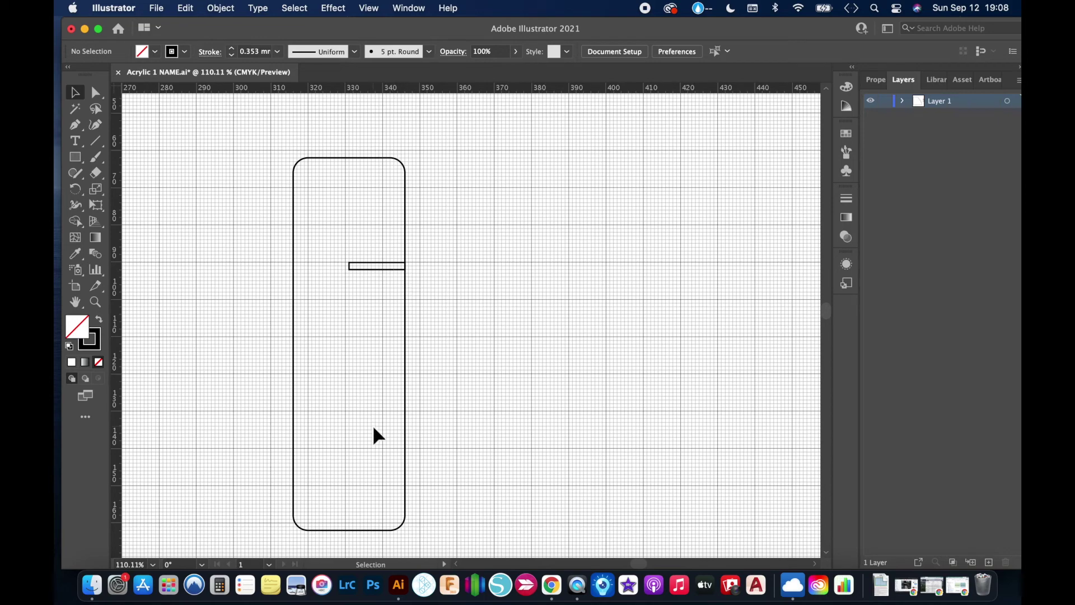
- Copy the rounded rectangle together with its slot, paste the duplicate up and to the right of the original, and deselect it
{"action": "scroll", "coordinate": [403, 426], "scroll_direction": "down", "scroll_amount": 5}
{"action": "left_click_drag", "start_coordinate": [472, 474], "coordinate": [472, 475]}
{"action": "key", "text": "a"}
{"action": "key", "text": "v"}
{"action": "key", "text": "super+v"}
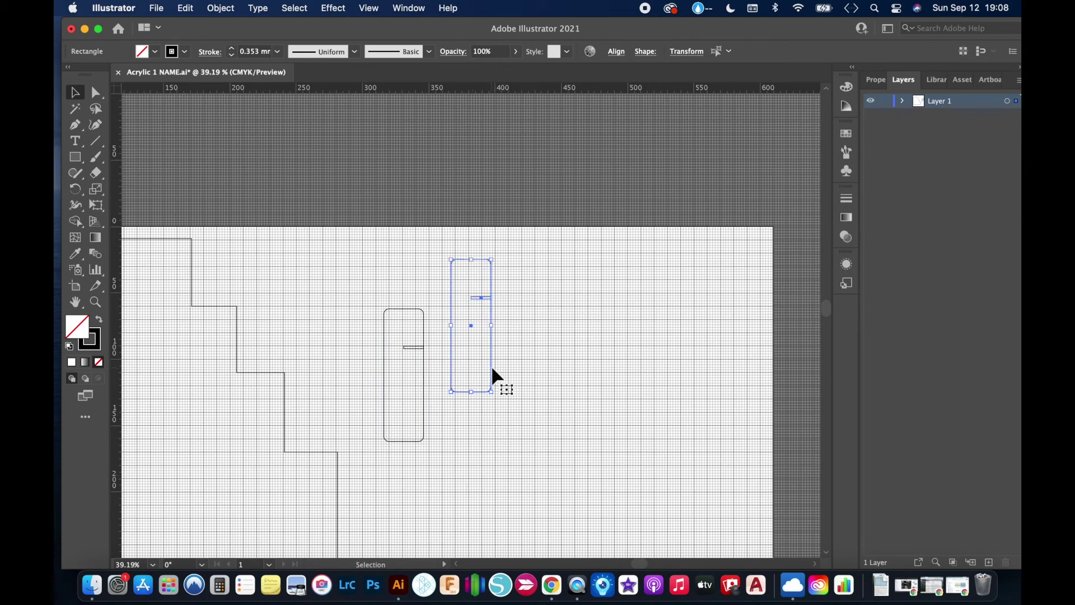
{"action": "scroll", "coordinate": [283, 482], "scroll_direction": "down", "scroll_amount": 5}
{"action": "scroll", "coordinate": [283, 482], "scroll_direction": "left", "scroll_amount": 6}
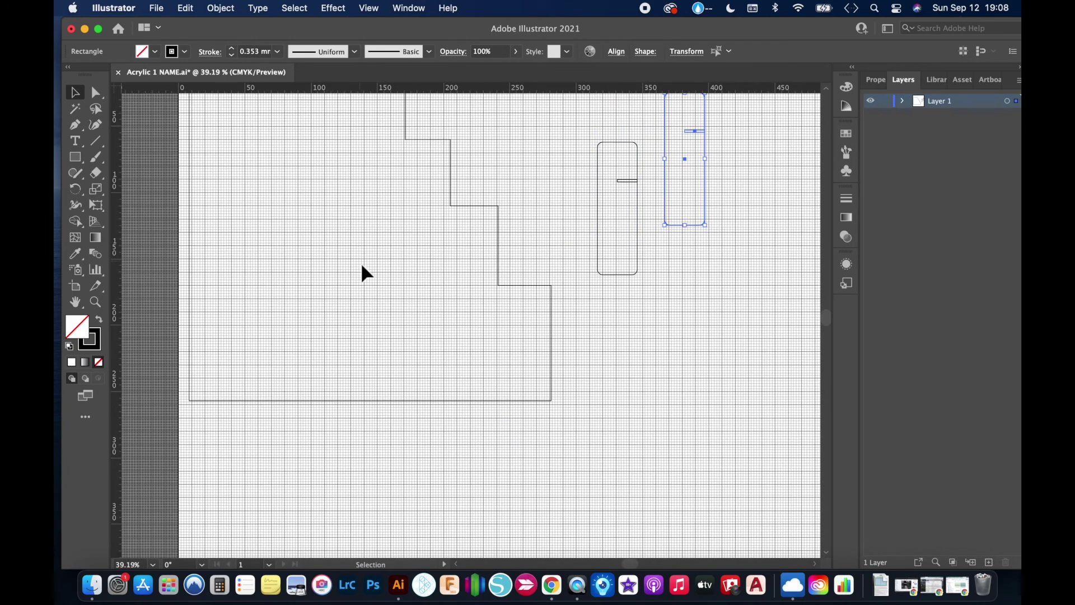
{"action": "scroll", "coordinate": [291, 277], "scroll_direction": "up", "scroll_amount": 3}
{"action": "scroll", "coordinate": [292, 277], "scroll_direction": "left", "scroll_amount": 1}
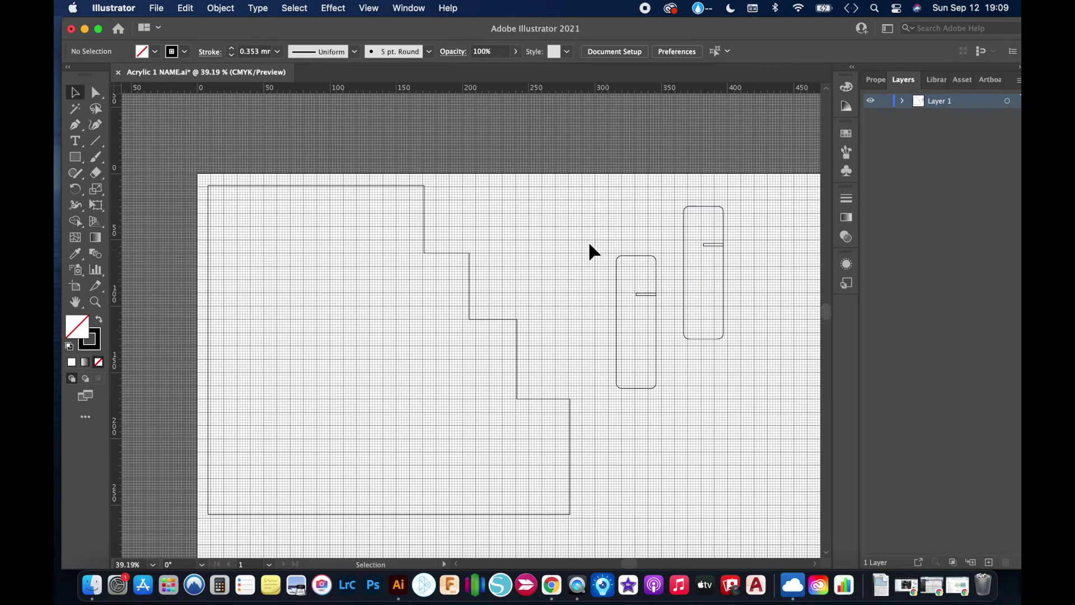
- Group the lower rounded support with its slot
{"action": "left_click", "coordinate": [903, 100]}
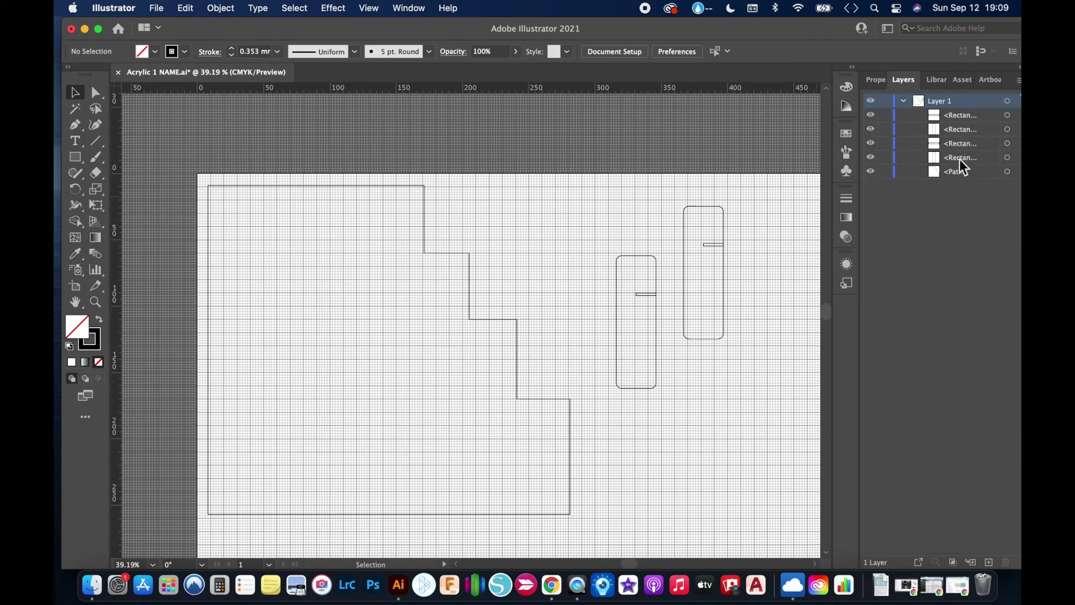
{"action": "left_click", "coordinate": [871, 171]}
{"action": "left_click_drag", "start_coordinate": [596, 246], "coordinate": [665, 408]}
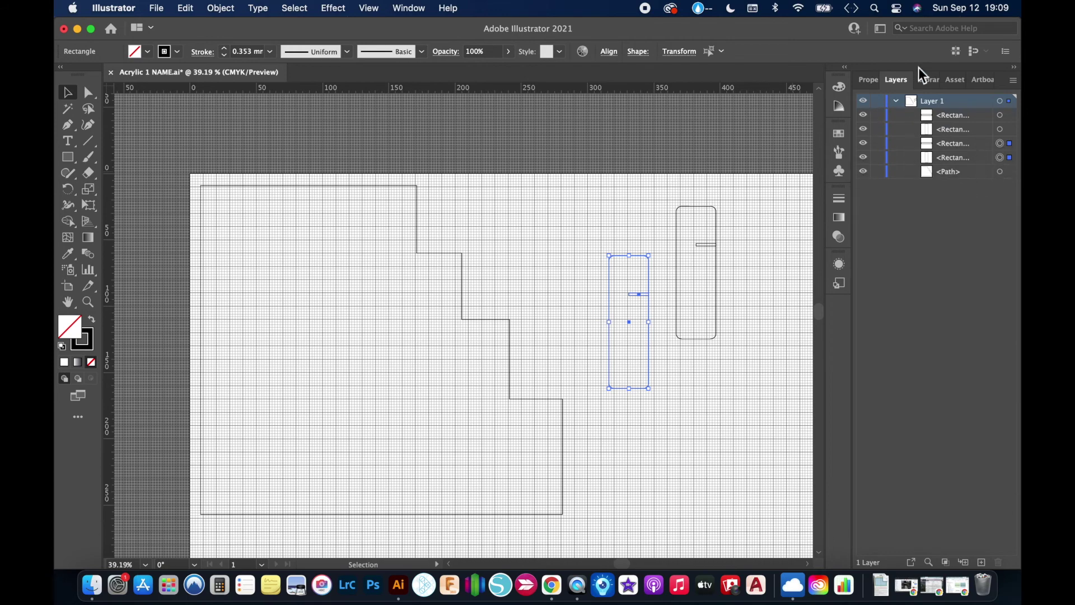
{"action": "left_click", "coordinate": [862, 82]}
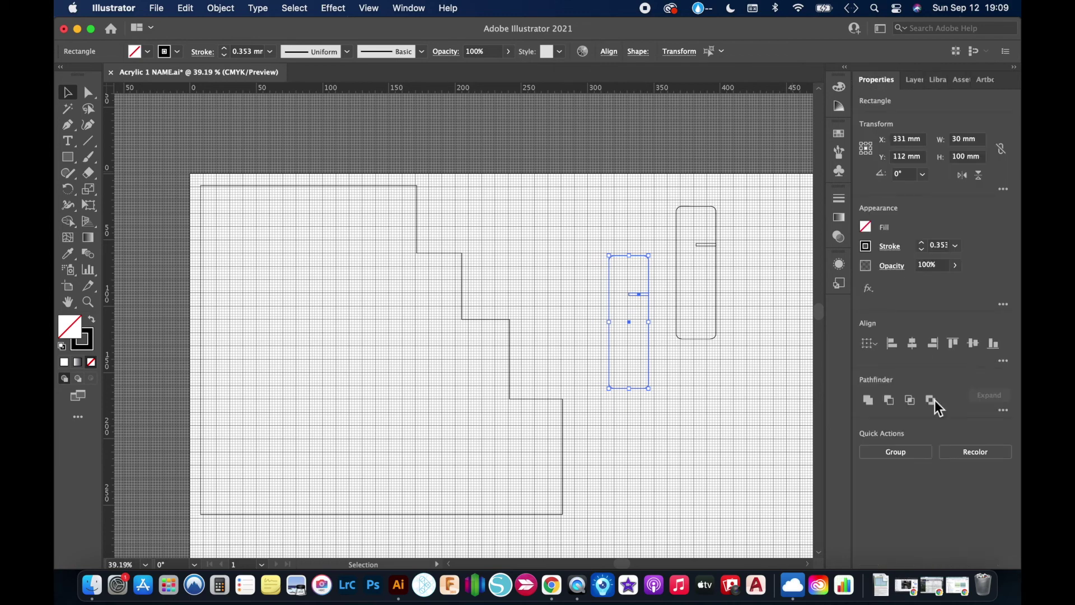
{"action": "left_click", "coordinate": [899, 454]}
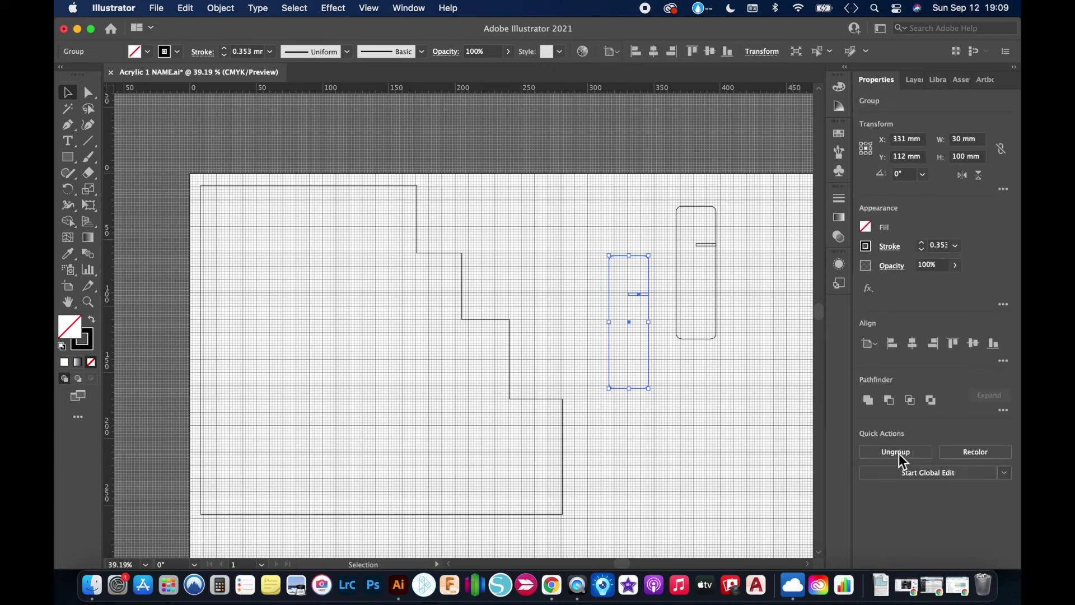
{"action": "left_click", "coordinate": [220, 8]}
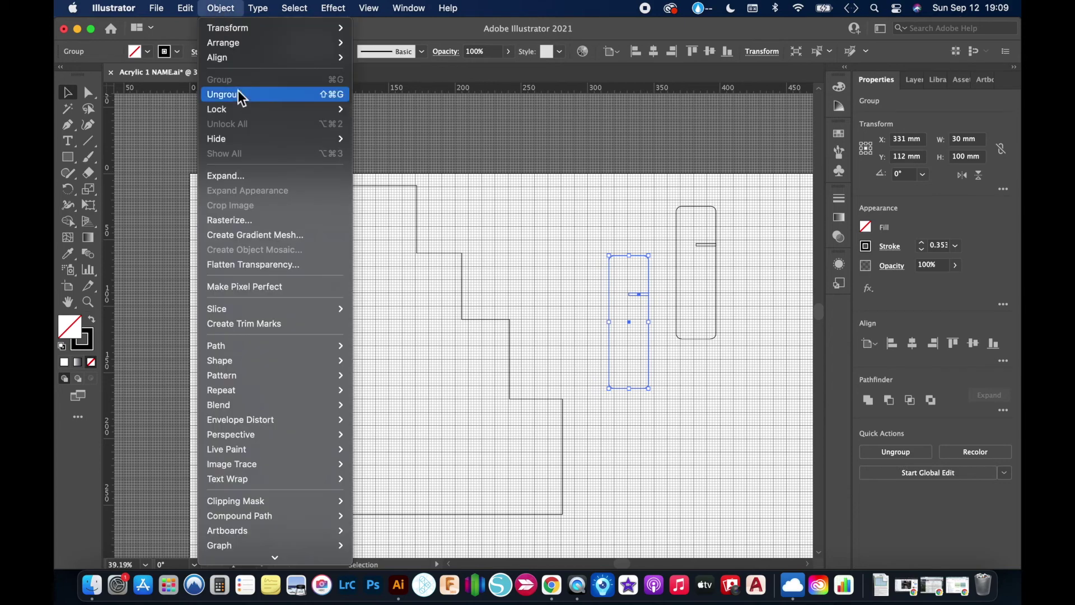
{"action": "left_click", "coordinate": [235, 7]}
- Group the upper duplicate support with its slot
{"action": "left_click_drag", "start_coordinate": [665, 185], "coordinate": [731, 362]}
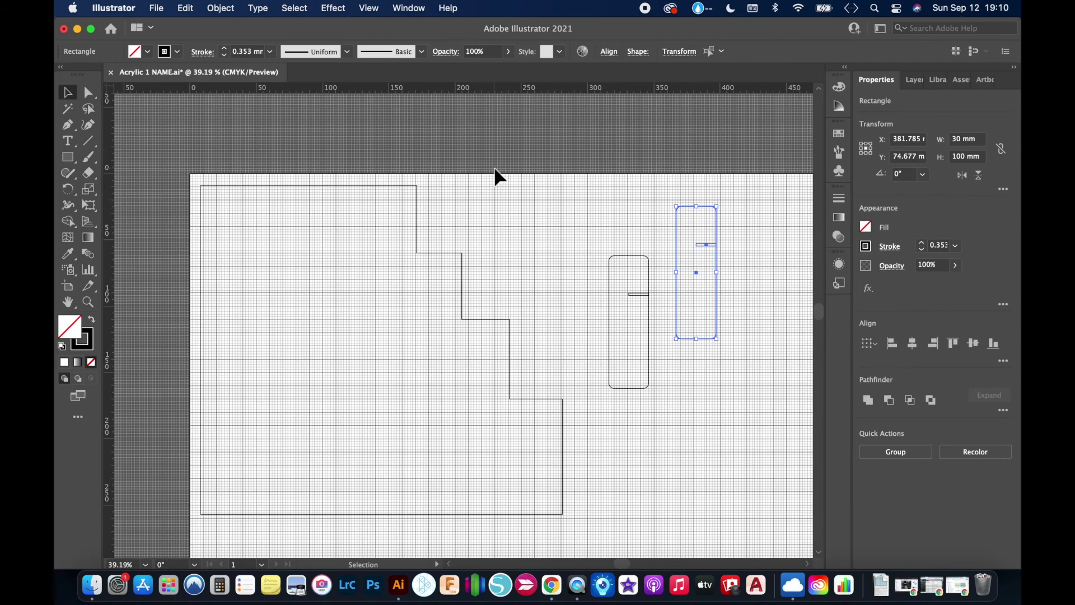
{"action": "left_click", "coordinate": [220, 8]}
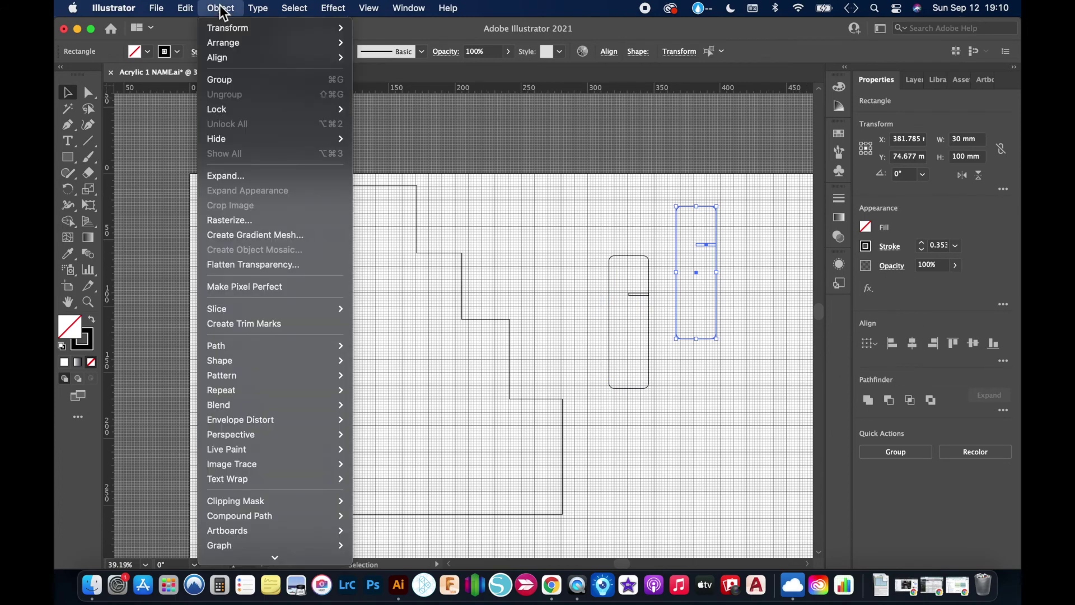
{"action": "left_click", "coordinate": [234, 79]}
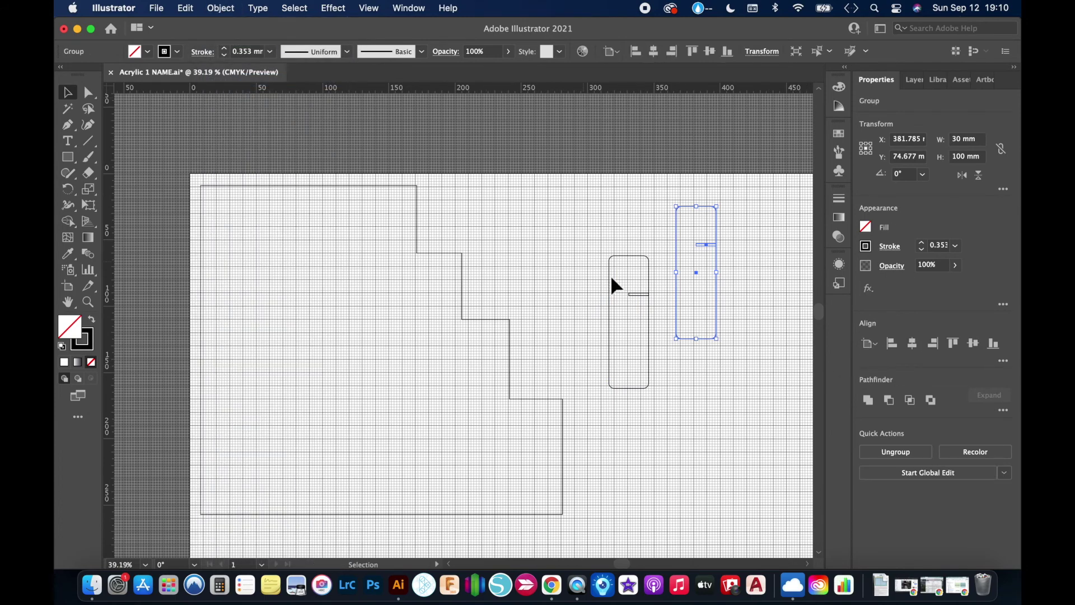
- Move the two upright supports into the middle and lower notches of the stepped outline, the lower one centred at about X 258, Y 116 mm
{"action": "left_click_drag", "start_coordinate": [632, 254], "coordinate": [490, 180]}
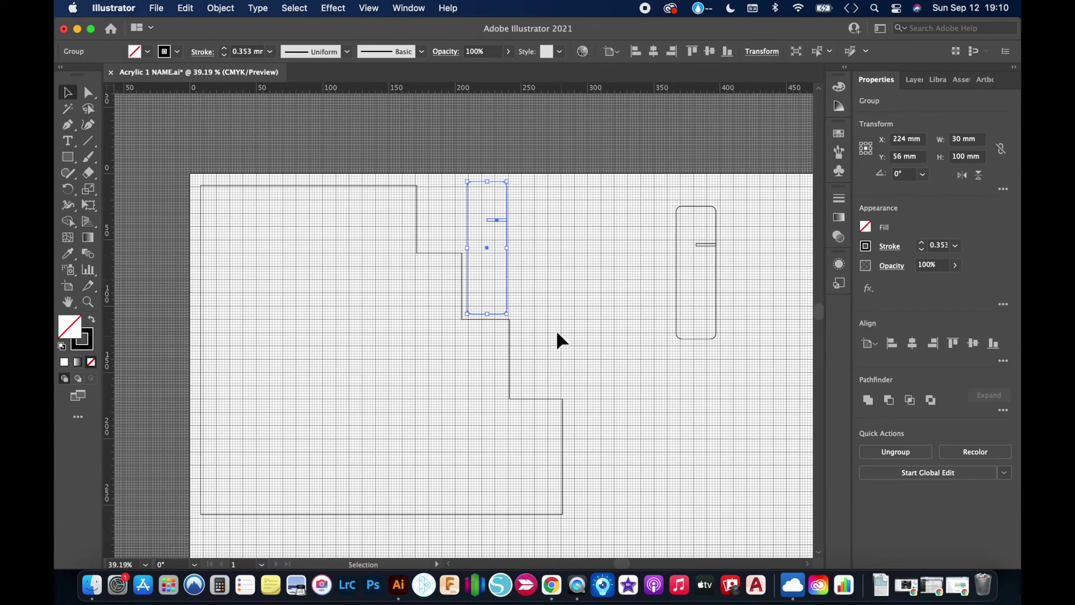
{"action": "left_click_drag", "start_coordinate": [678, 273], "coordinate": [514, 326]}
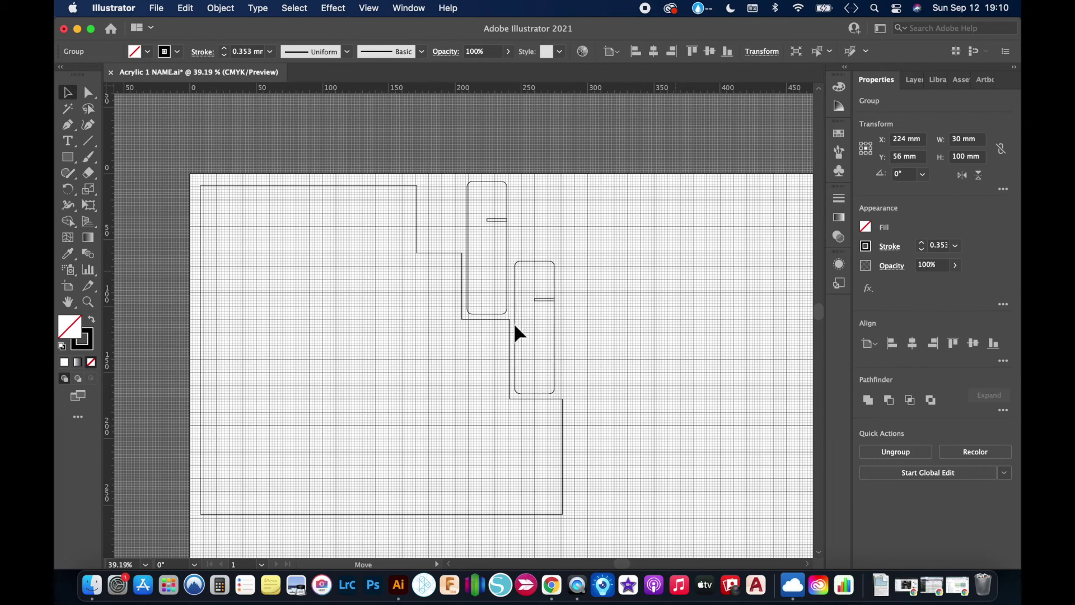
{"action": "scroll", "coordinate": [514, 326], "scroll_direction": "up", "scroll_amount": 5}
{"action": "key", "text": "Left"}
{"action": "key", "text": "Left"}
{"action": "key", "text": "Left"}
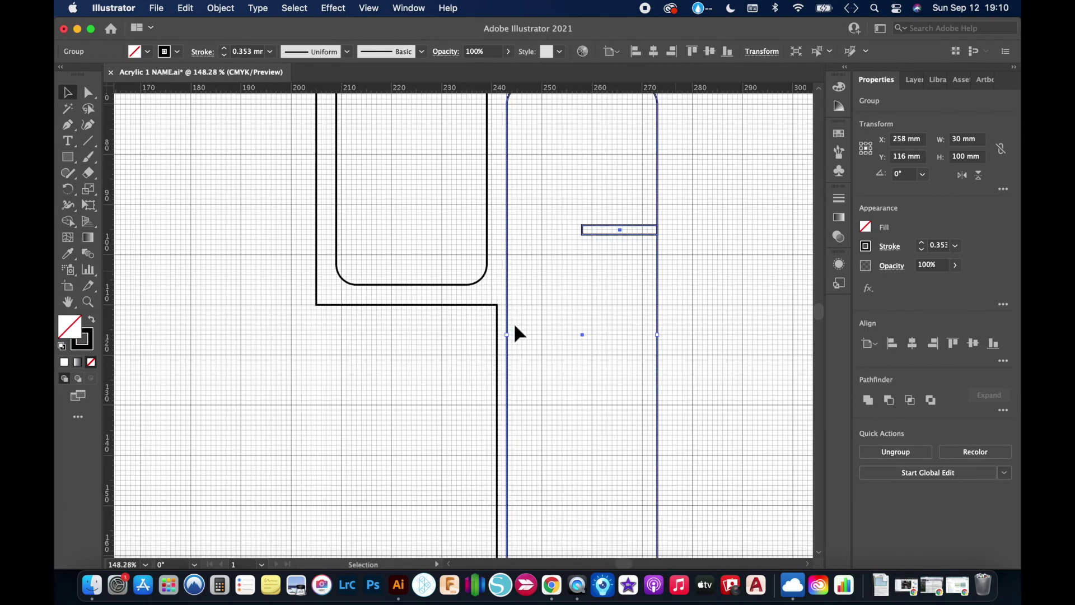
- Nudge the upper support closer to its notch corner, centred at about X 222 mm, Y 58 mm
{"action": "left_click", "coordinate": [476, 285]}
{"action": "key", "text": "Left"}
{"action": "key", "text": "Down"}
{"action": "key", "text": "Down"}
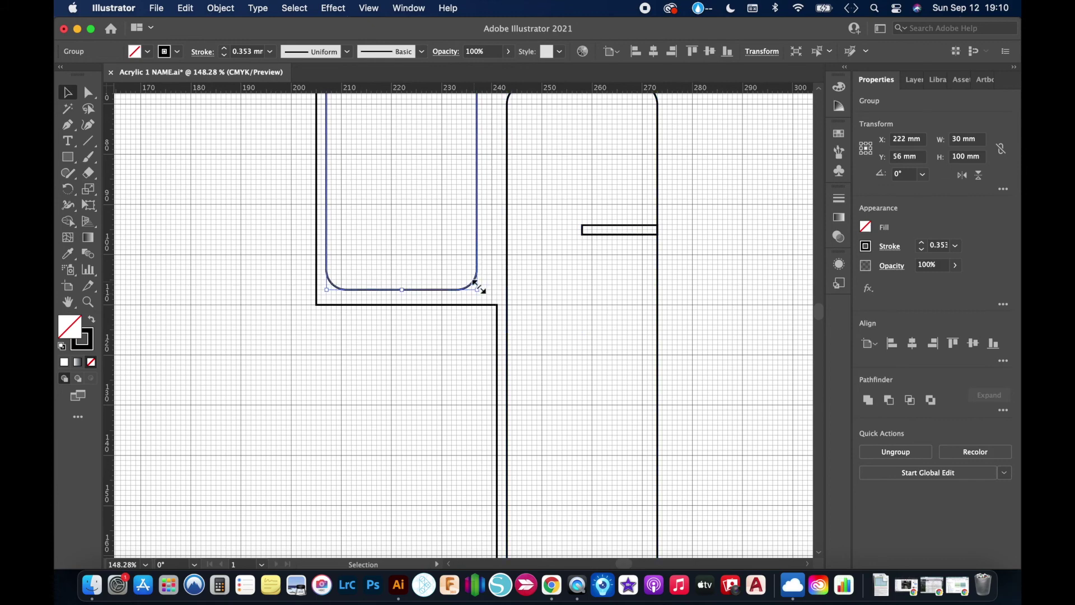
{"action": "scroll", "coordinate": [475, 285], "scroll_direction": "up", "scroll_amount": 3}
{"action": "scroll", "coordinate": [551, 300], "scroll_direction": "up", "scroll_amount": 3}
{"action": "scroll", "coordinate": [541, 313], "scroll_direction": "down", "scroll_amount": 6}
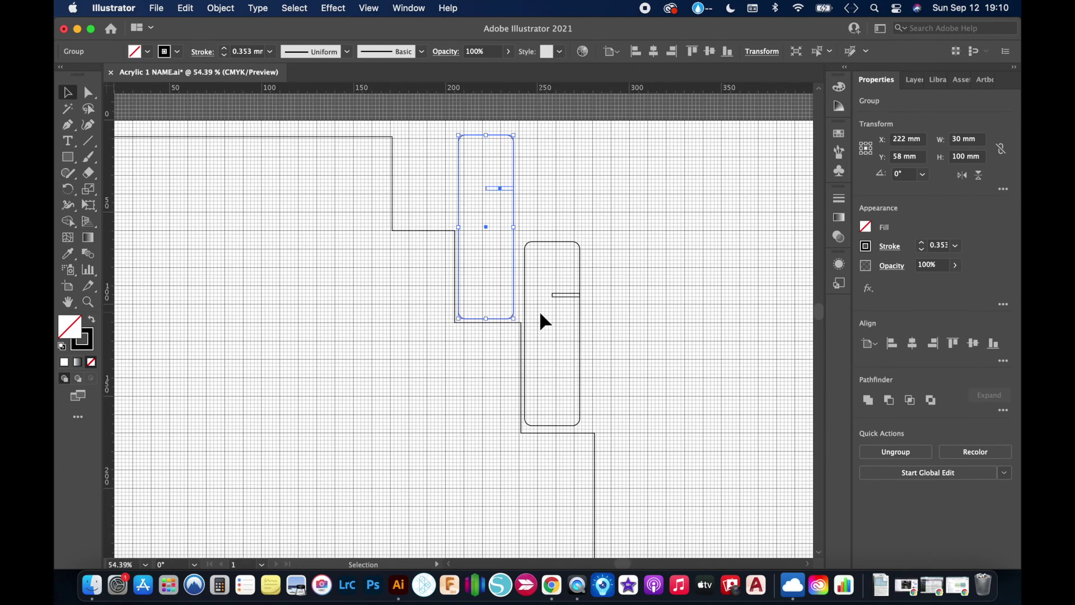
- Rotate the upper support 90° and move it beside the stepped outline's upper vertical edge, nearly level with the outline's top
{"action": "scroll", "coordinate": [540, 310], "scroll_direction": "down", "scroll_amount": 2}
{"action": "scroll", "coordinate": [540, 311], "scroll_direction": "left", "scroll_amount": 5}
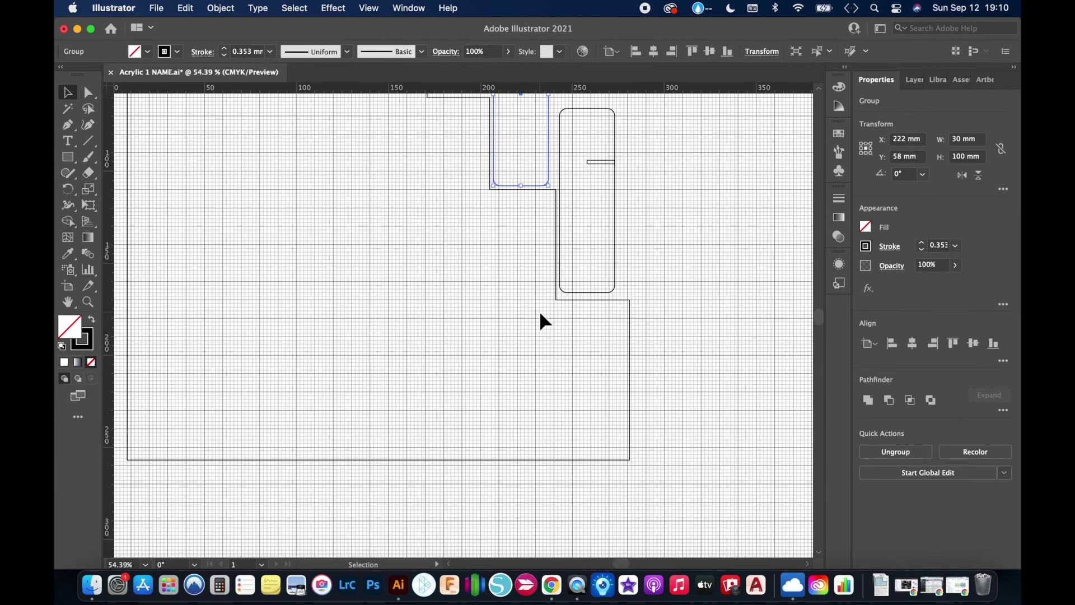
{"action": "scroll", "coordinate": [539, 310], "scroll_direction": "up", "scroll_amount": 3}
{"action": "scroll", "coordinate": [602, 361], "scroll_direction": "up", "scroll_amount": 3}
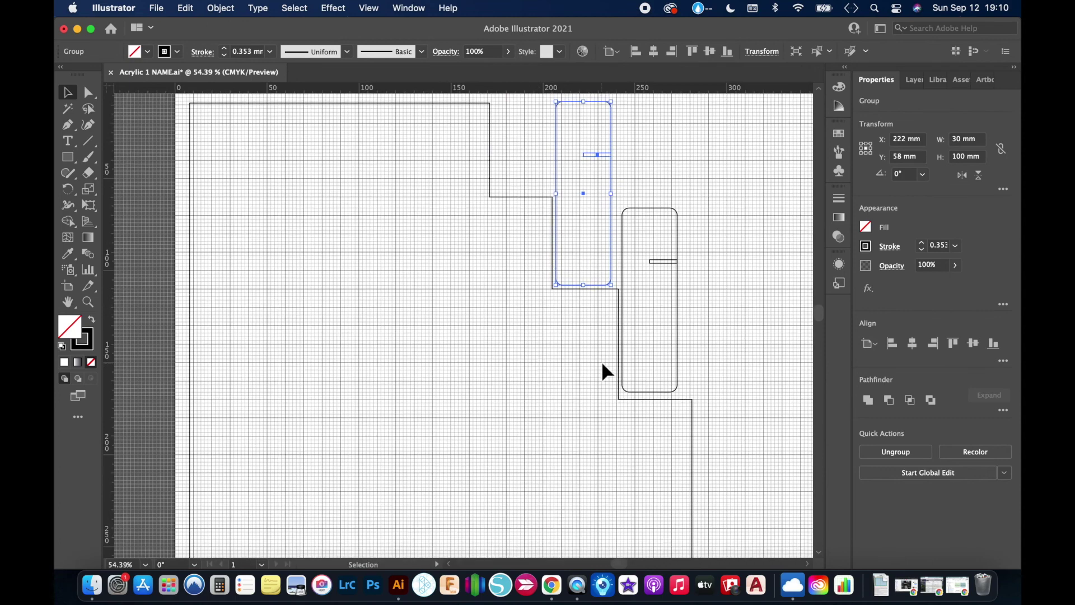
{"action": "scroll", "coordinate": [601, 361], "scroll_direction": "down", "scroll_amount": 2}
{"action": "scroll", "coordinate": [601, 361], "scroll_direction": "right", "scroll_amount": 1}
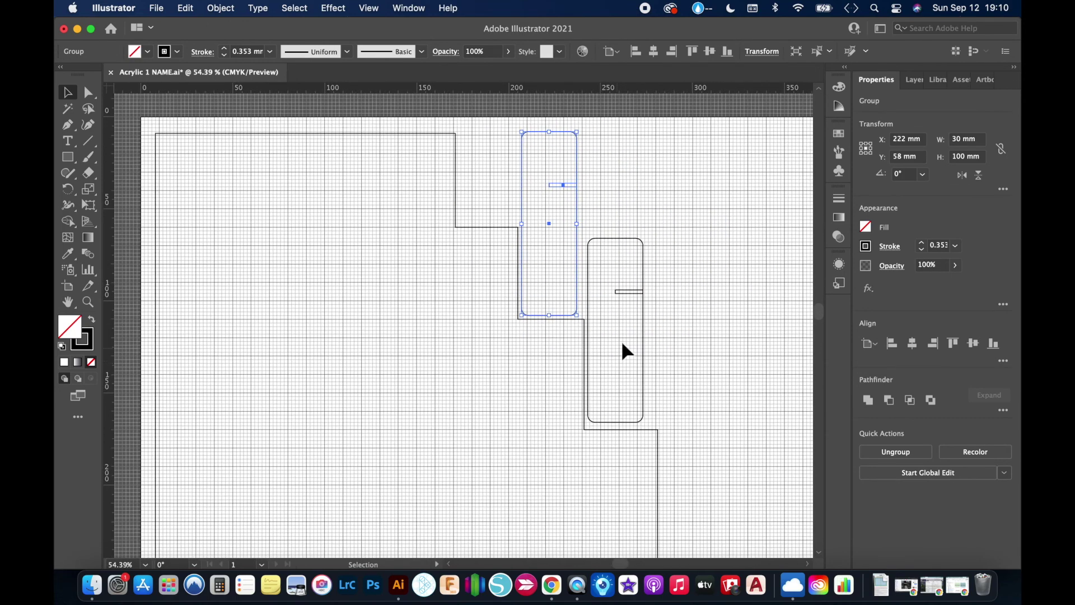
{"action": "left_click_drag", "start_coordinate": [586, 133], "coordinate": [440, 240]}
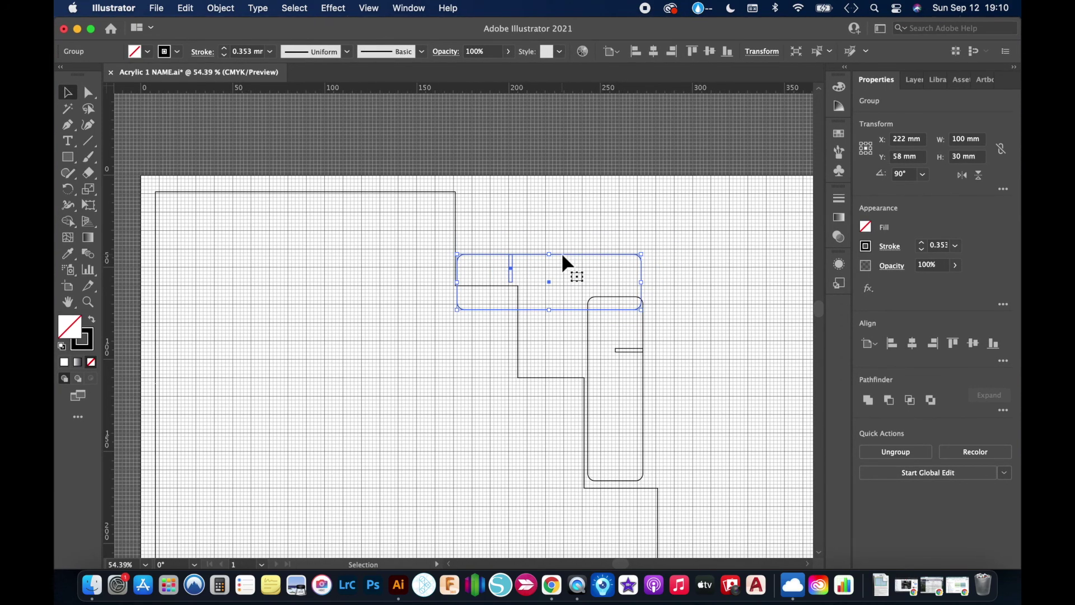
{"action": "left_click", "coordinate": [569, 204]}
{"action": "left_click_drag", "start_coordinate": [553, 255], "coordinate": [555, 193]}
- Rotate the second support 90° and move it just below the first, centred at about X 258 mm, Y 57 mm
{"action": "left_click_drag", "start_coordinate": [621, 296], "coordinate": [599, 254]}
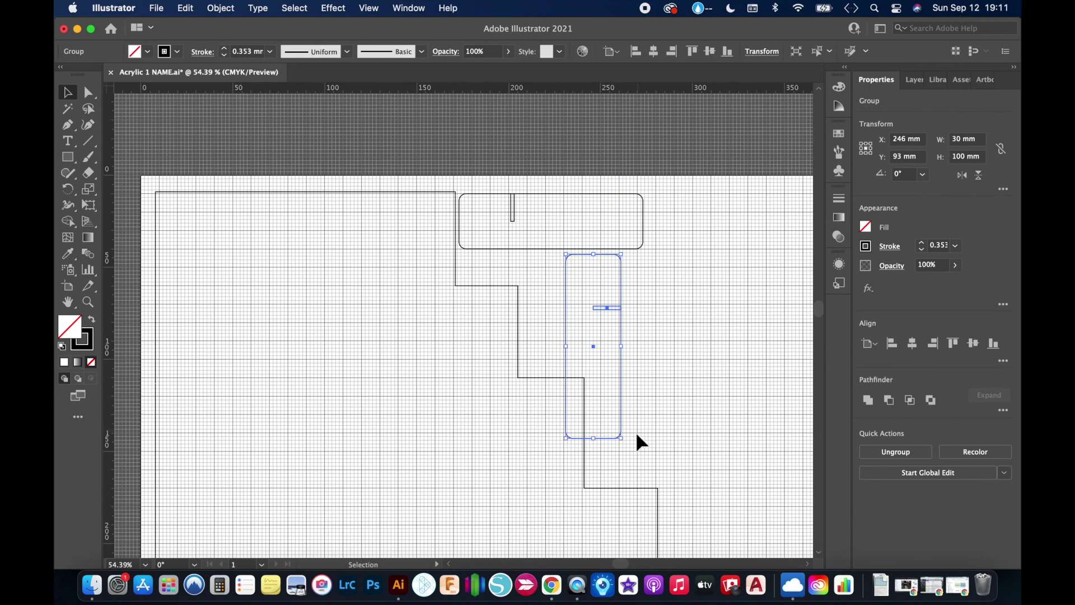
{"action": "left_click", "coordinate": [629, 452]}
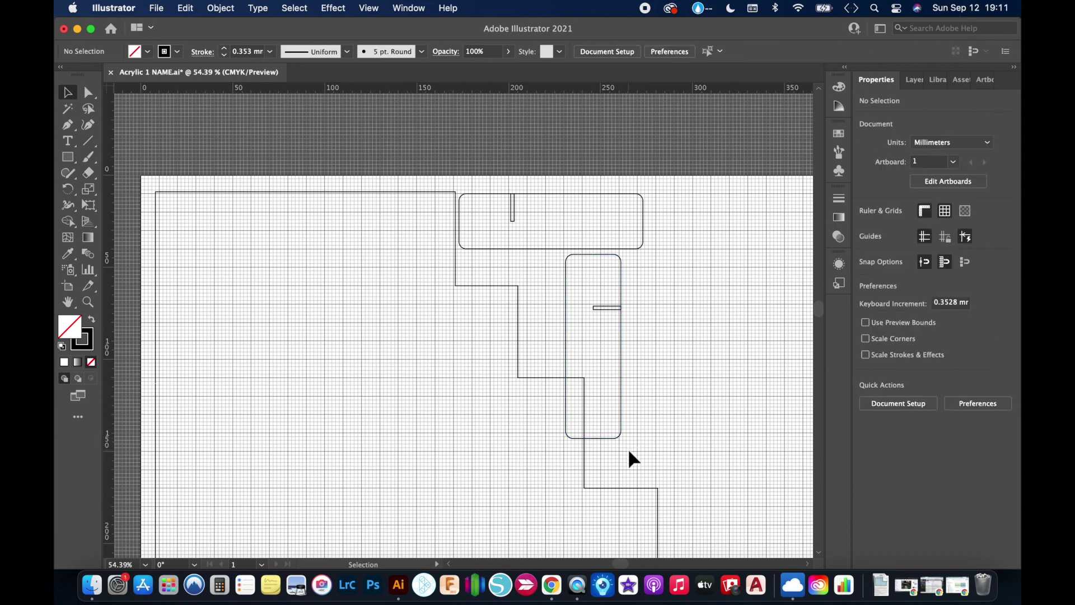
{"action": "left_click", "coordinate": [621, 438]}
{"action": "left_click_drag", "start_coordinate": [629, 450], "coordinate": [676, 427]}
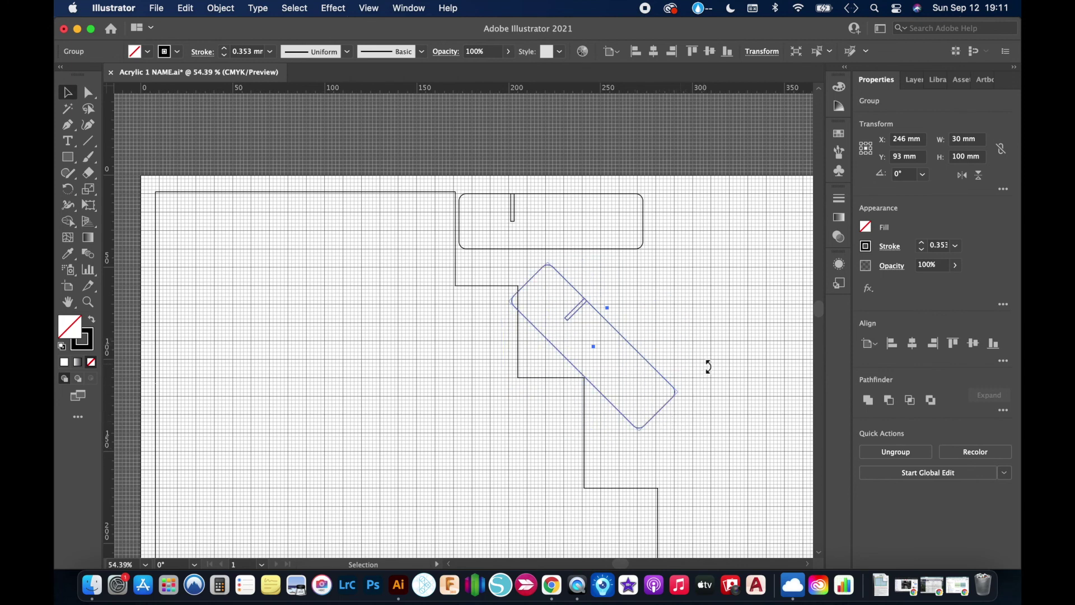
{"action": "left_click_drag", "start_coordinate": [711, 357], "coordinate": [725, 314]}
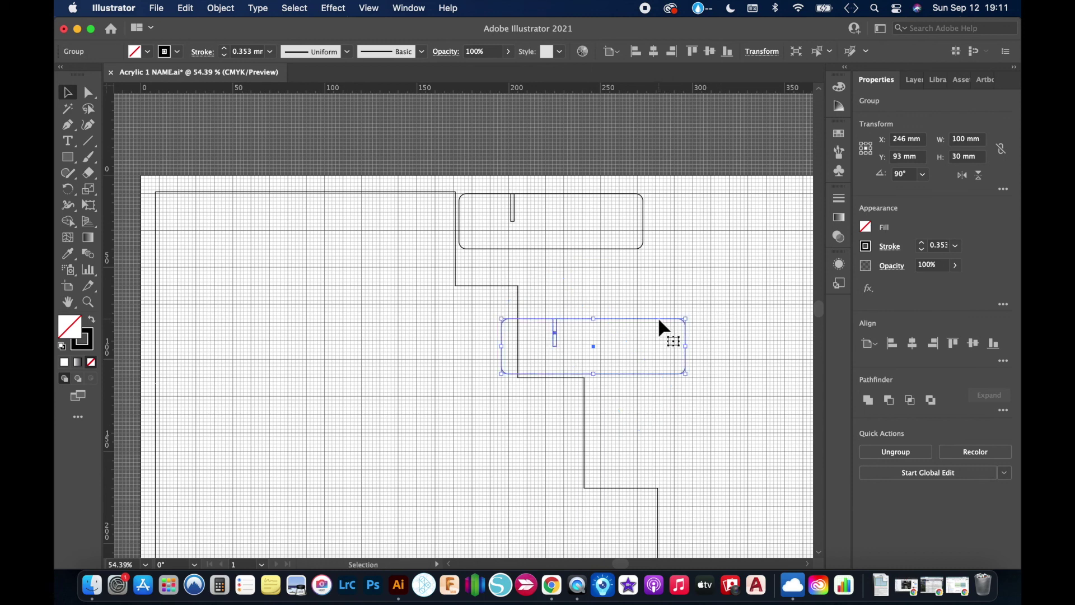
{"action": "left_click_drag", "start_coordinate": [658, 318], "coordinate": [680, 249]}
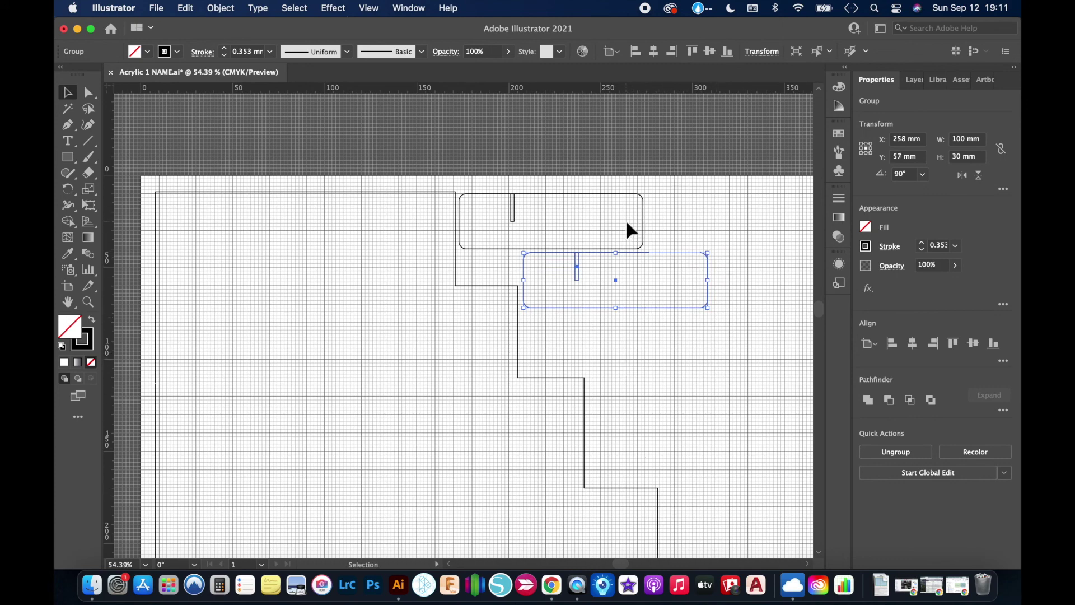
- Deselect the support and save the document
{"action": "left_click", "coordinate": [685, 413]}
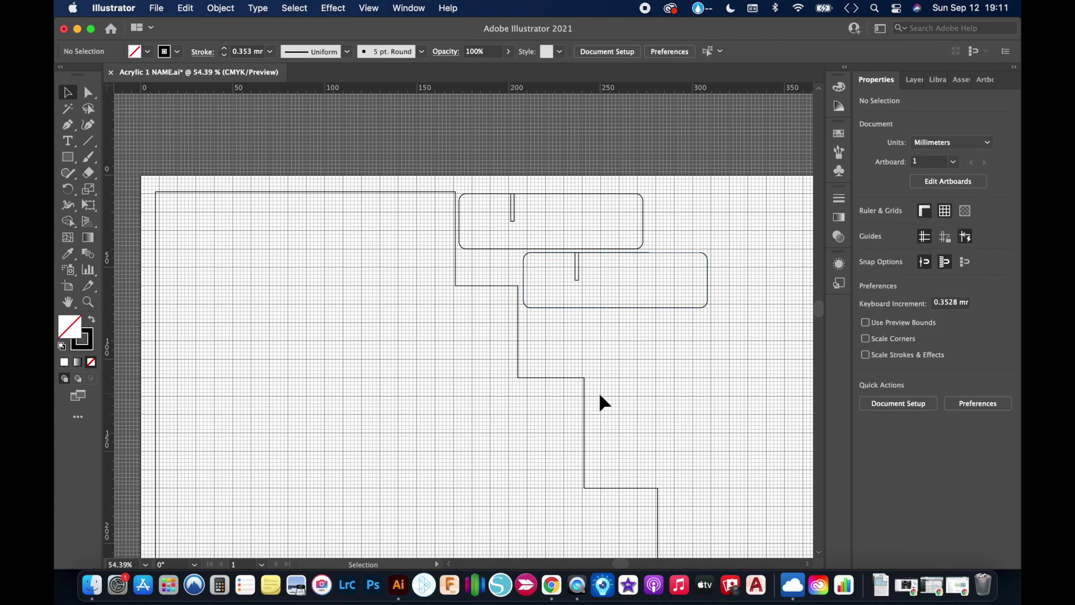
{"action": "scroll", "coordinate": [599, 391], "scroll_direction": "down", "scroll_amount": 5}
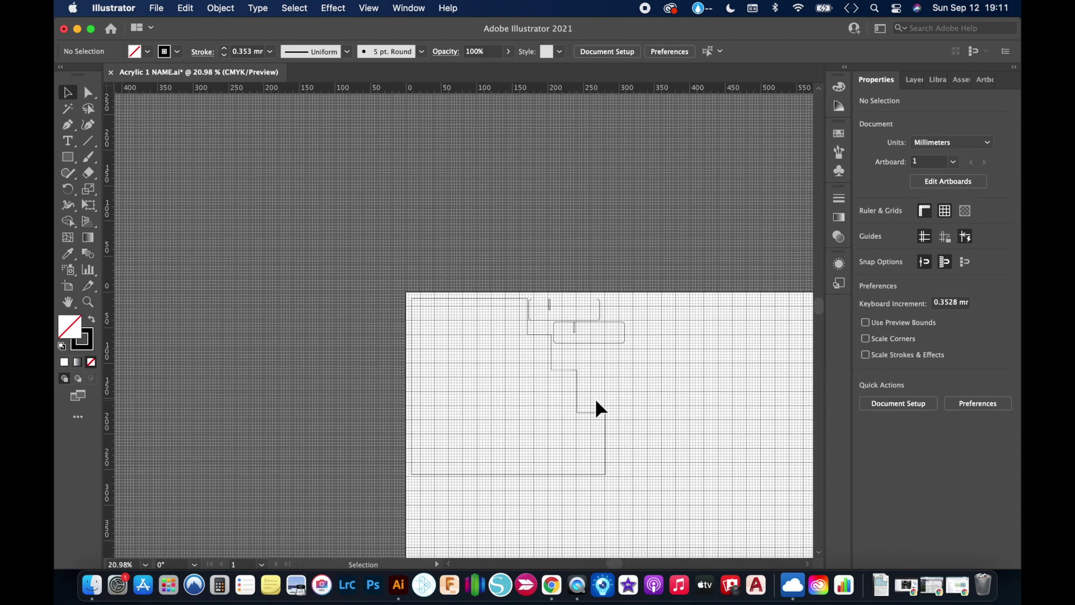
{"action": "scroll", "coordinate": [596, 401], "scroll_direction": "down", "scroll_amount": 2}
{"action": "scroll", "coordinate": [596, 401], "scroll_direction": "right", "scroll_amount": 3}
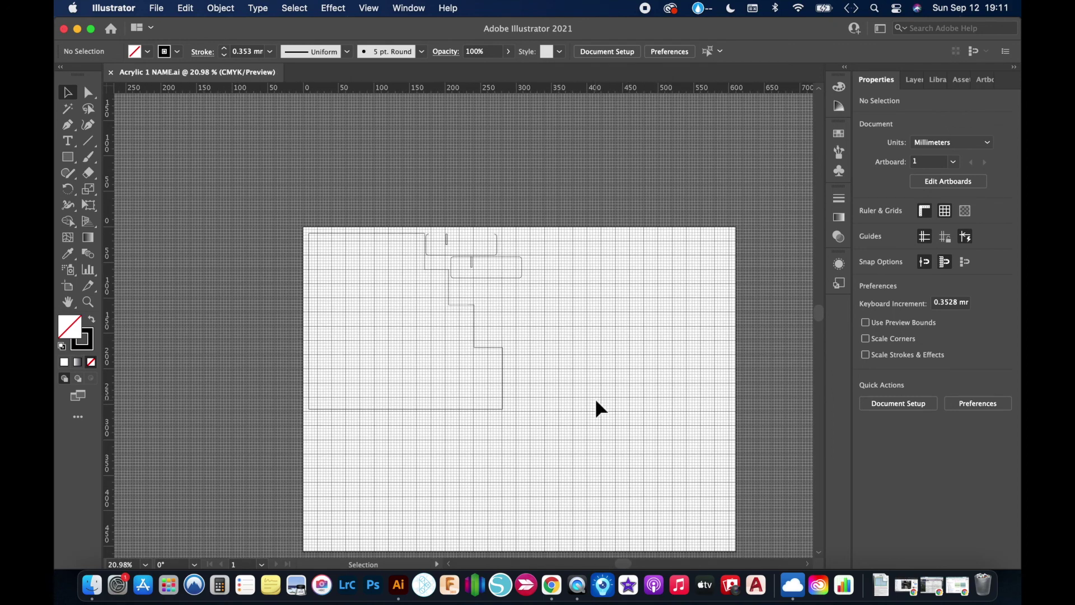